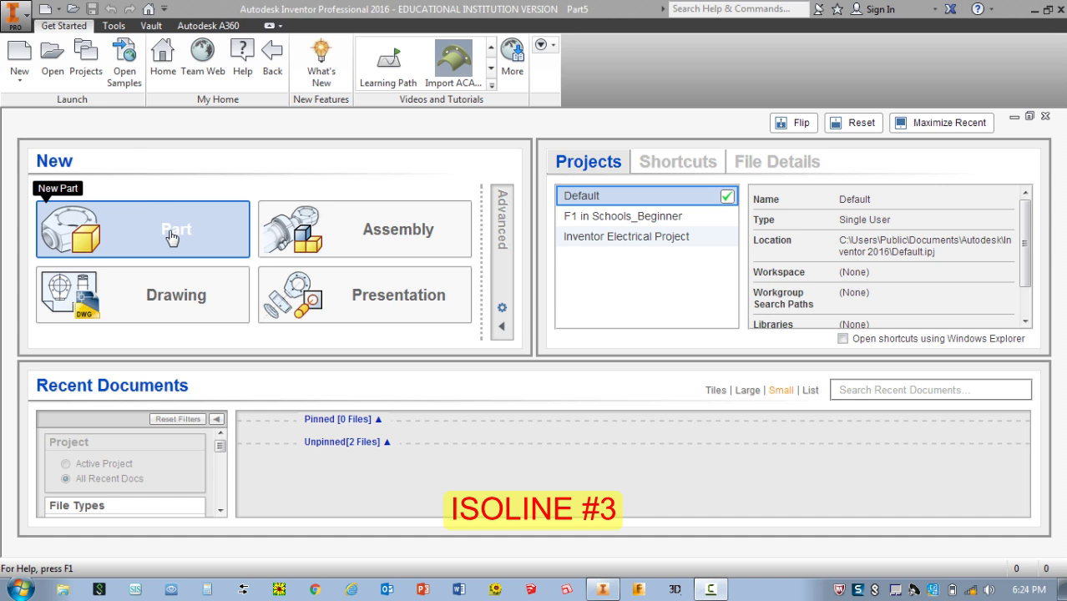
Create a part from the English Standard (in).ipt template and start a 2D sketch on the horizontal XZ plane, with X pointing right
{"action": "left_click", "coordinate": [47, 10]}
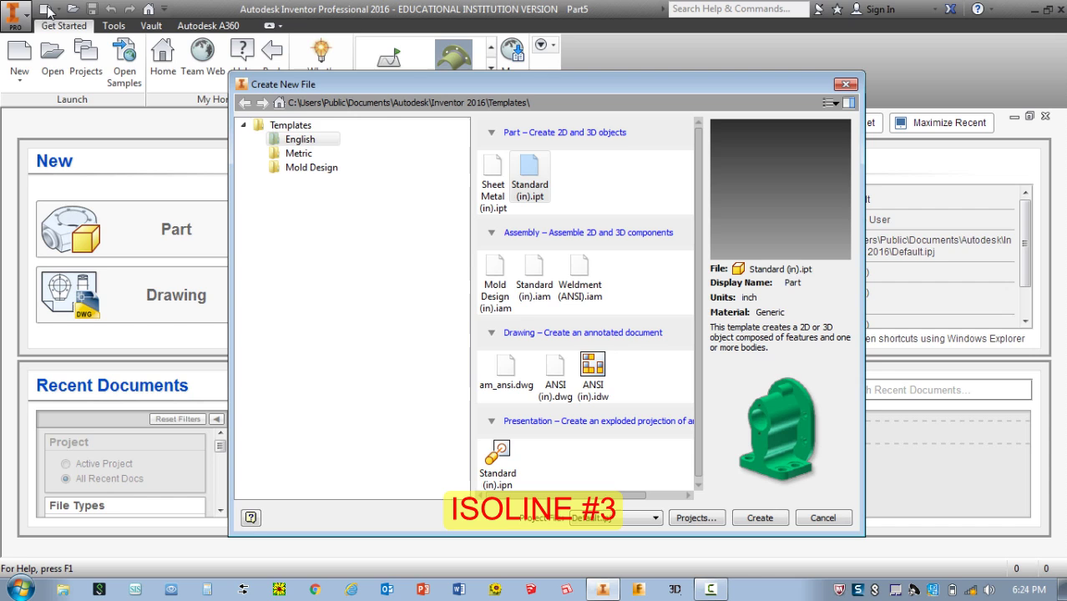
{"action": "double_click", "coordinate": [533, 169]}
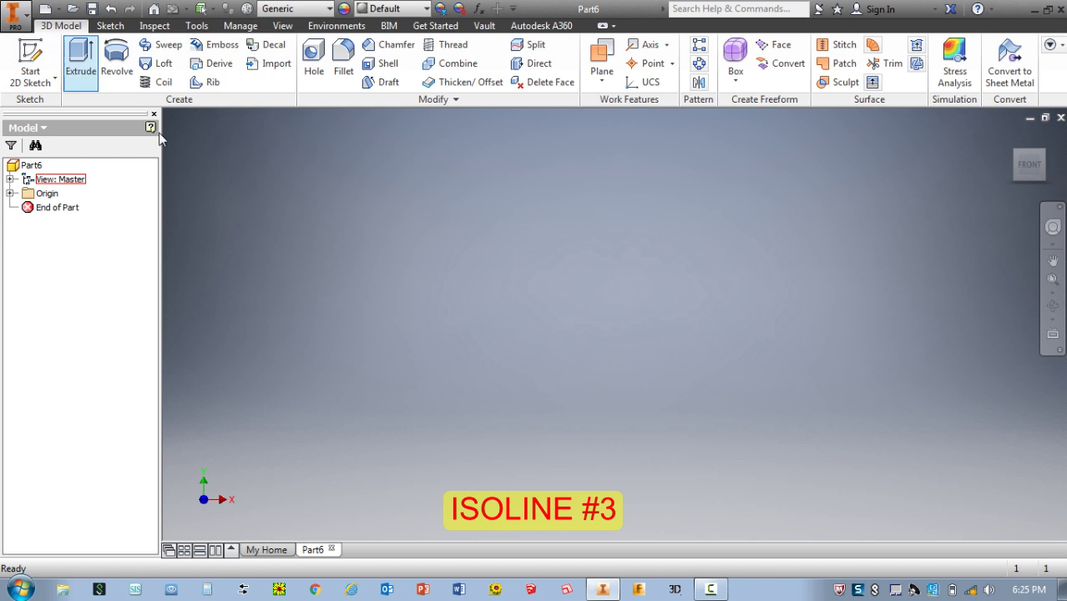
{"action": "right_click", "coordinate": [301, 183]}
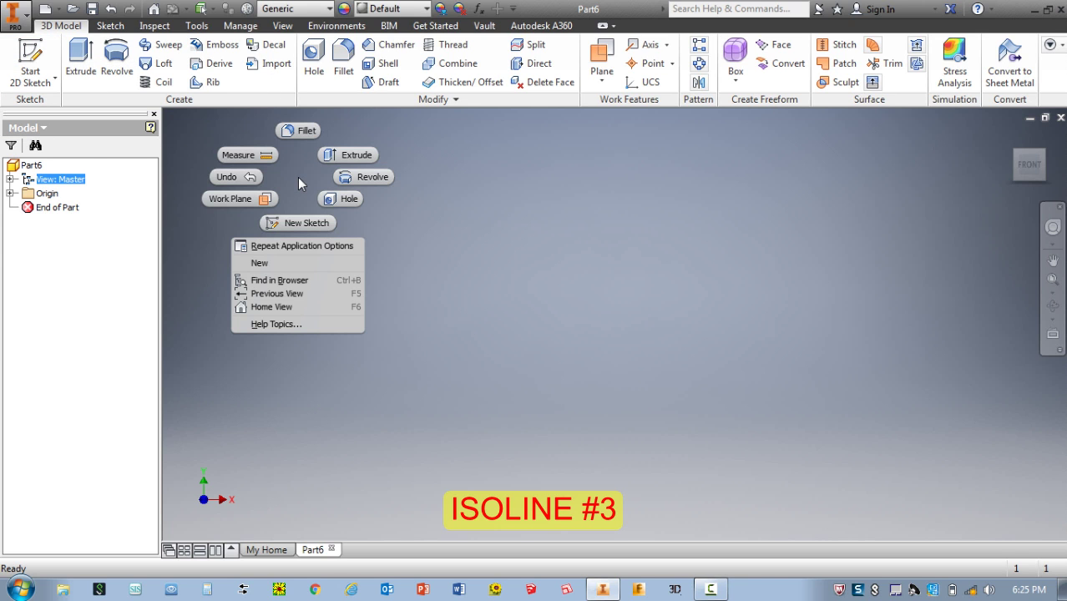
{"action": "left_click", "coordinate": [302, 224]}
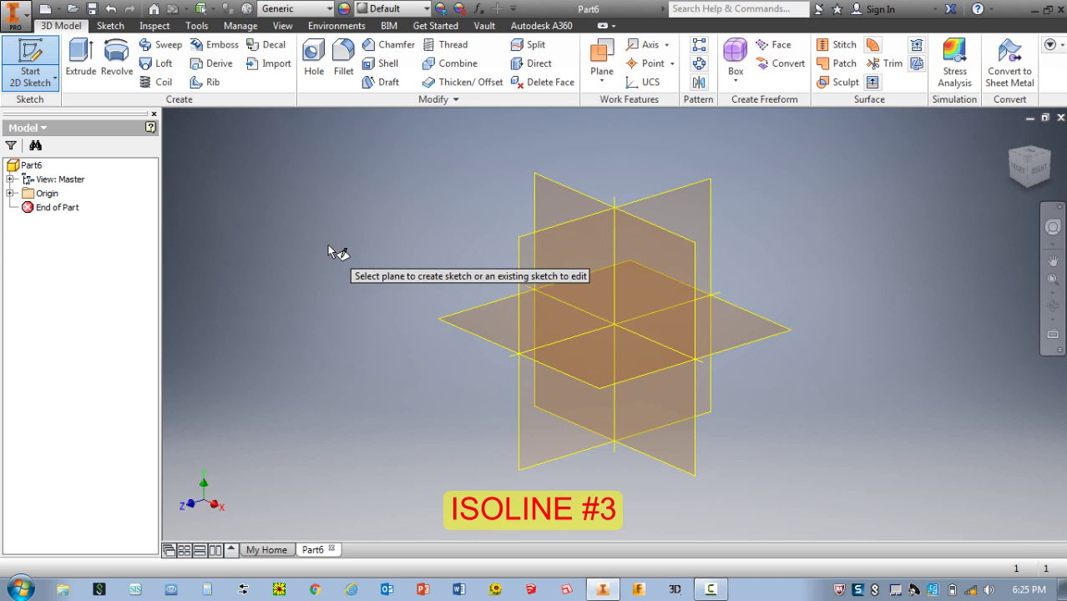
{"action": "left_click", "coordinate": [478, 320]}
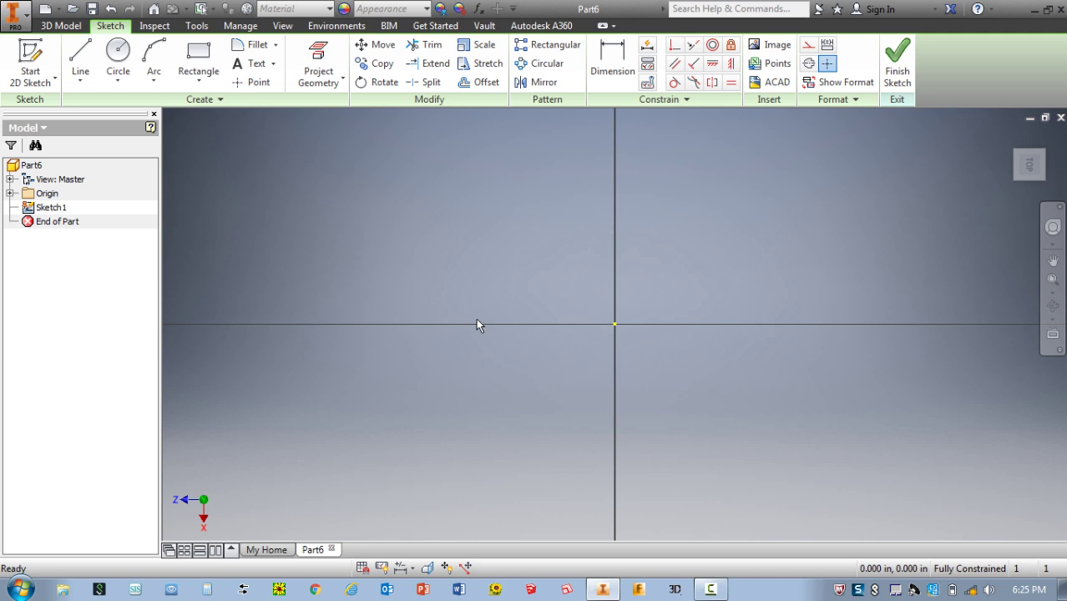
{"action": "mouse_move", "coordinate": [1019, 165]}
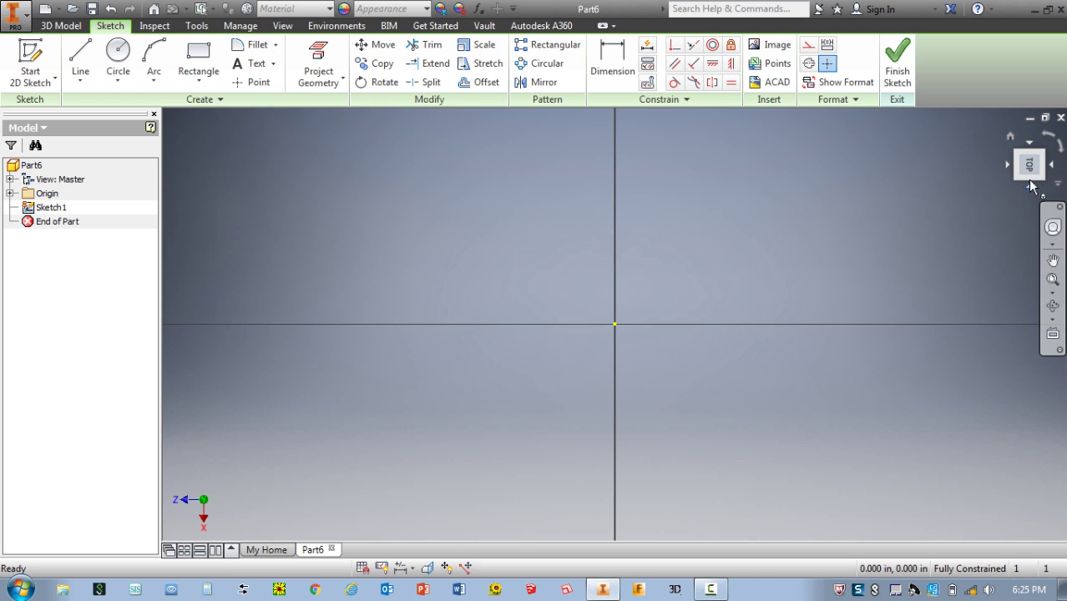
{"action": "left_click", "coordinate": [1049, 137]}
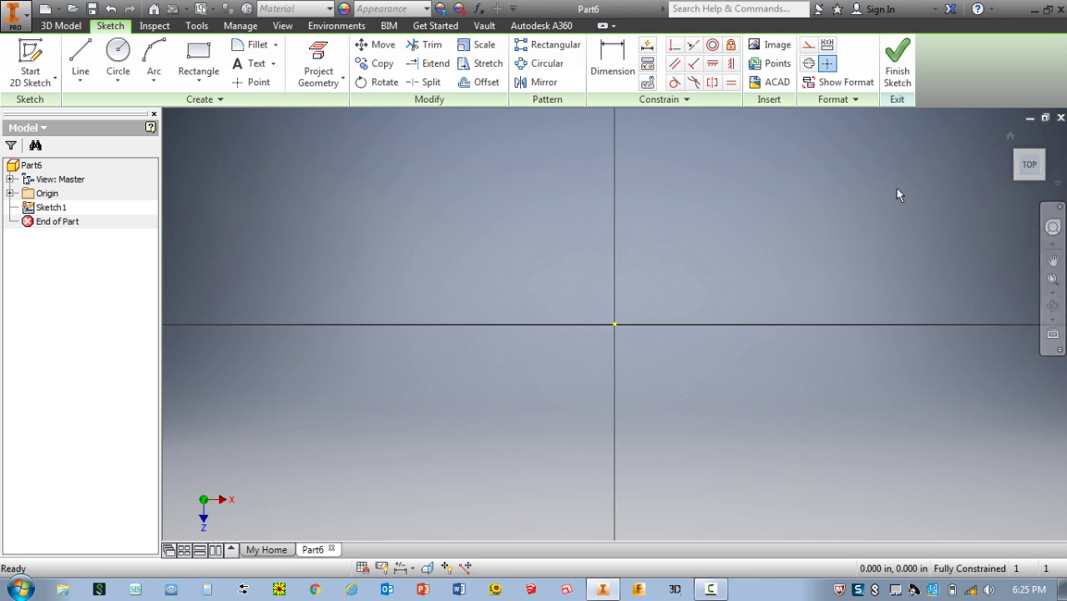
Draw a vertical line 1.5 in long upward from the sketch origin
{"action": "right_click", "coordinate": [335, 180]}
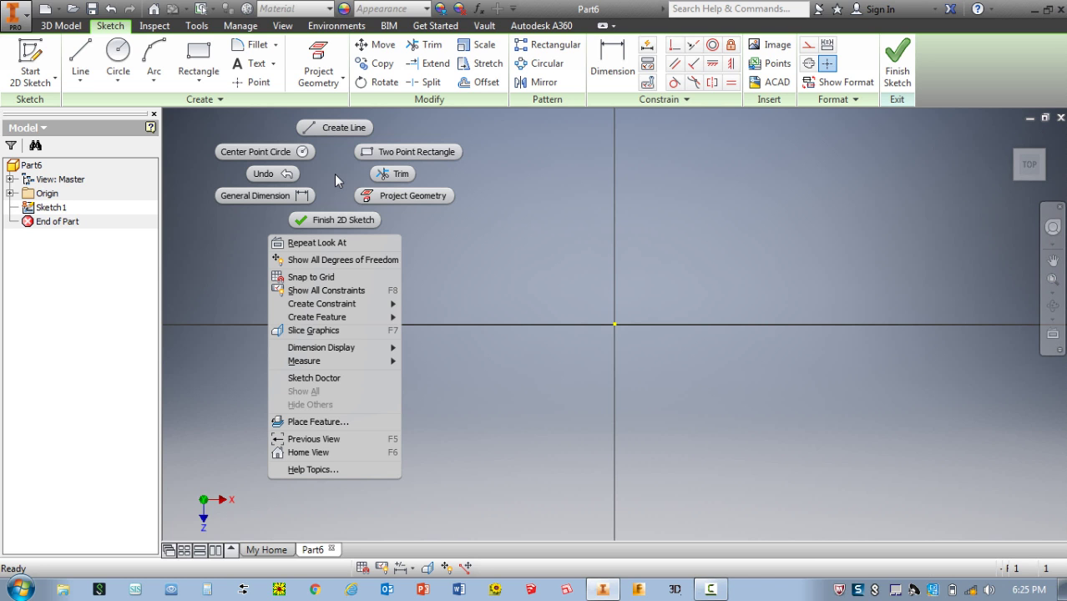
{"action": "left_click", "coordinate": [341, 129]}
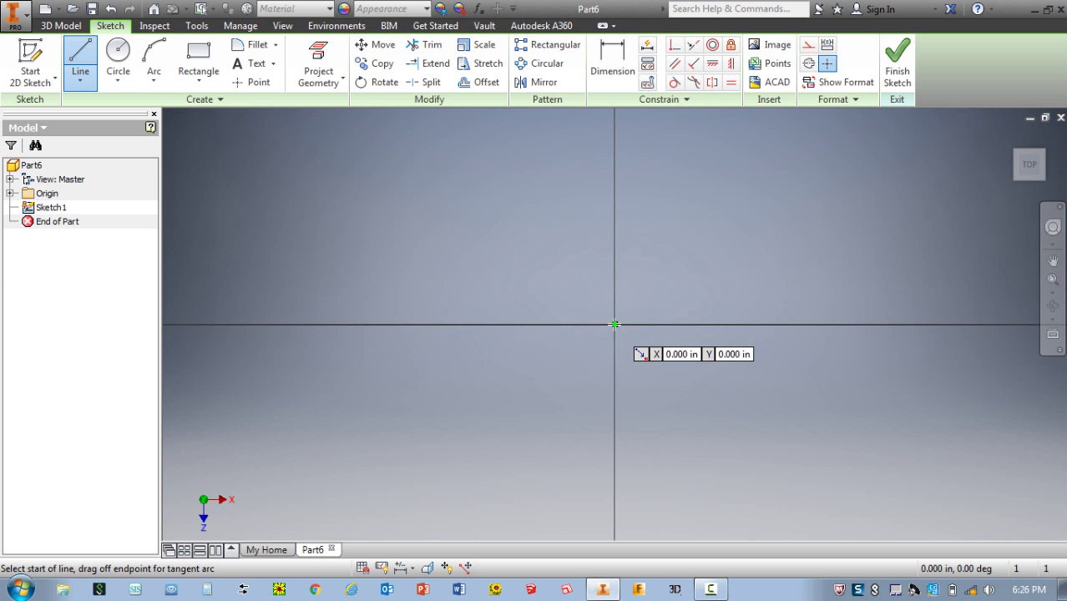
{"action": "left_click", "coordinate": [615, 324]}
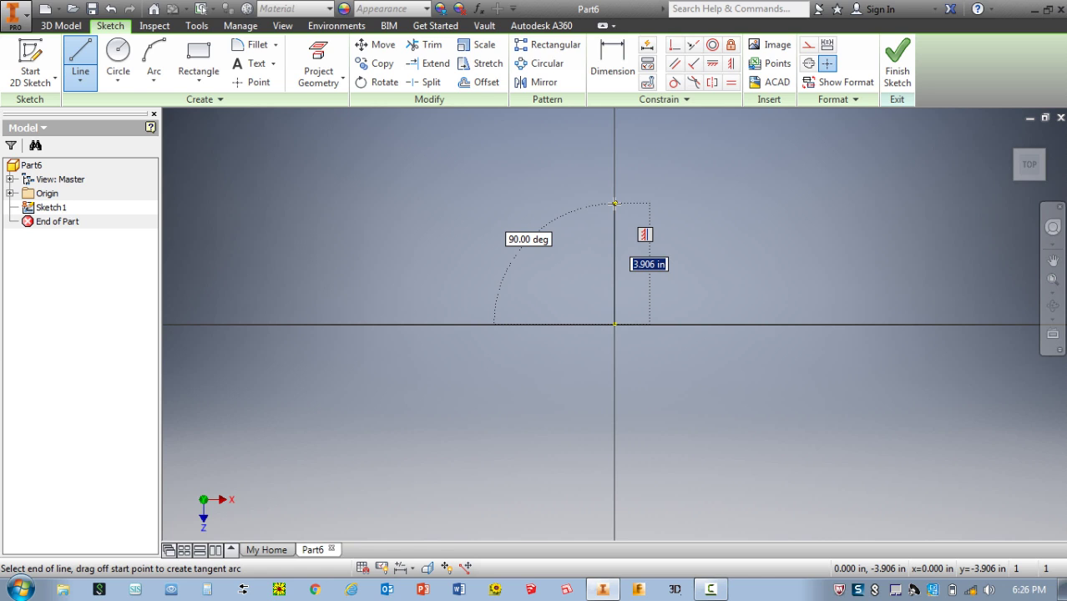
{"action": "type", "text": "1."}
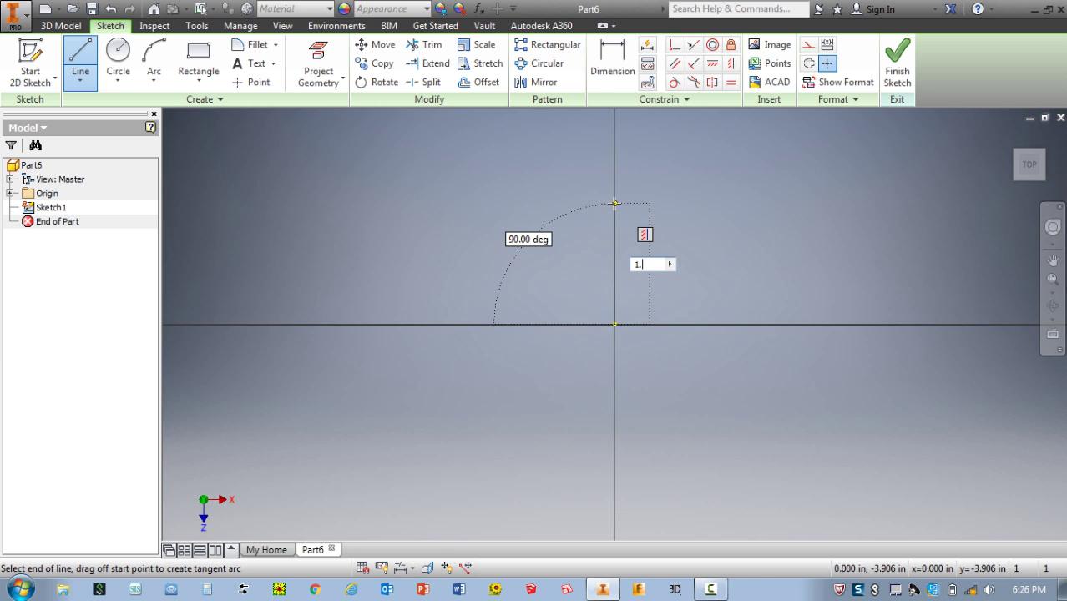
{"action": "type", "text": "5"}
{"action": "key", "text": "Return"}
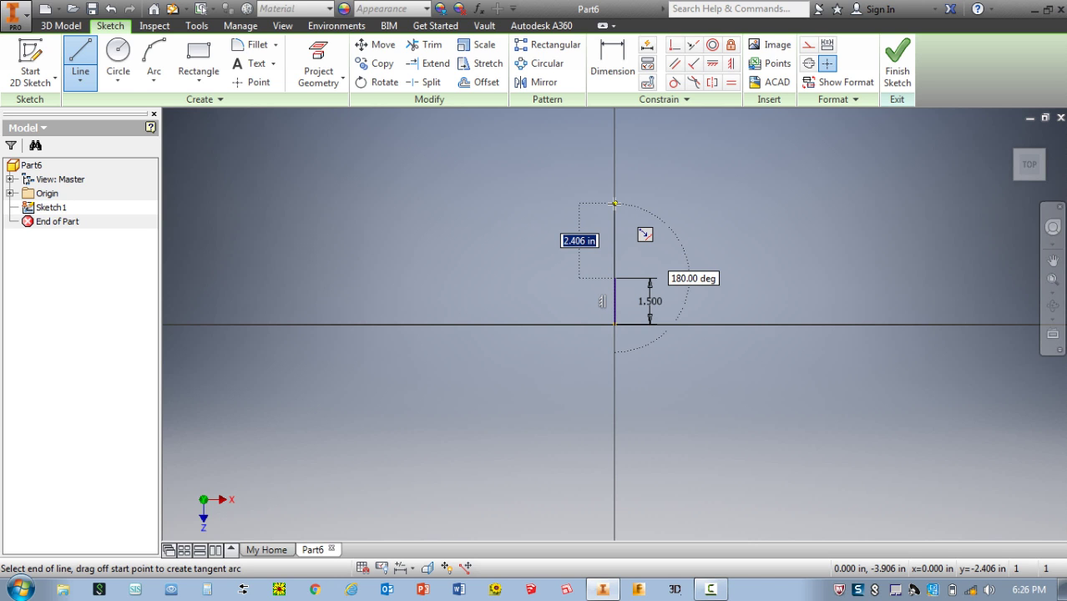
Continue the profile with a 4 in horizontal line to the right and a perpendicular 0.75 in line downward
{"action": "left_click", "coordinate": [1051, 283]}
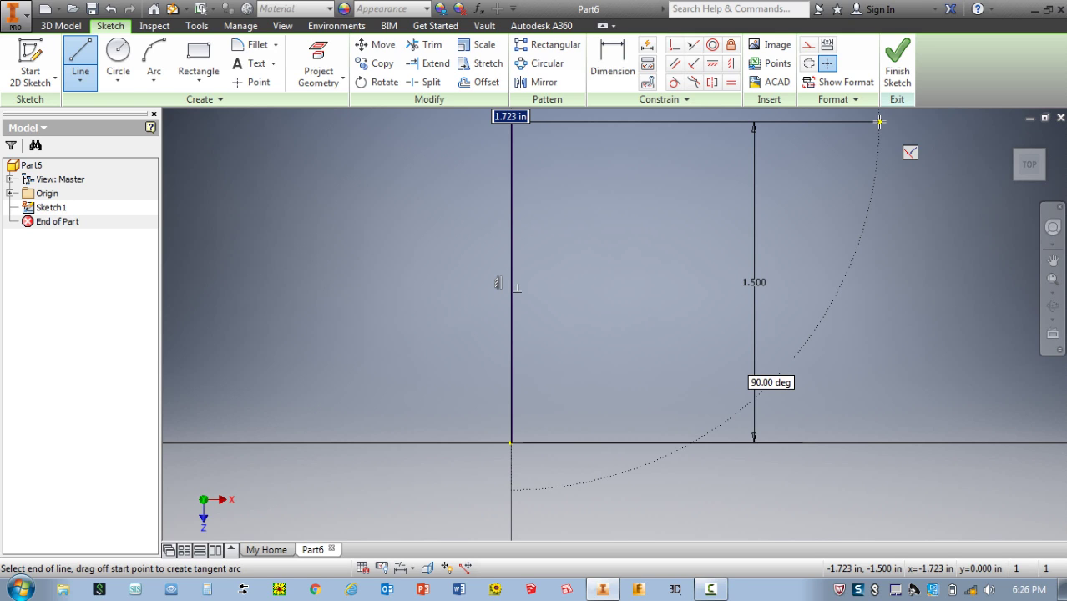
{"action": "type", "text": "4"}
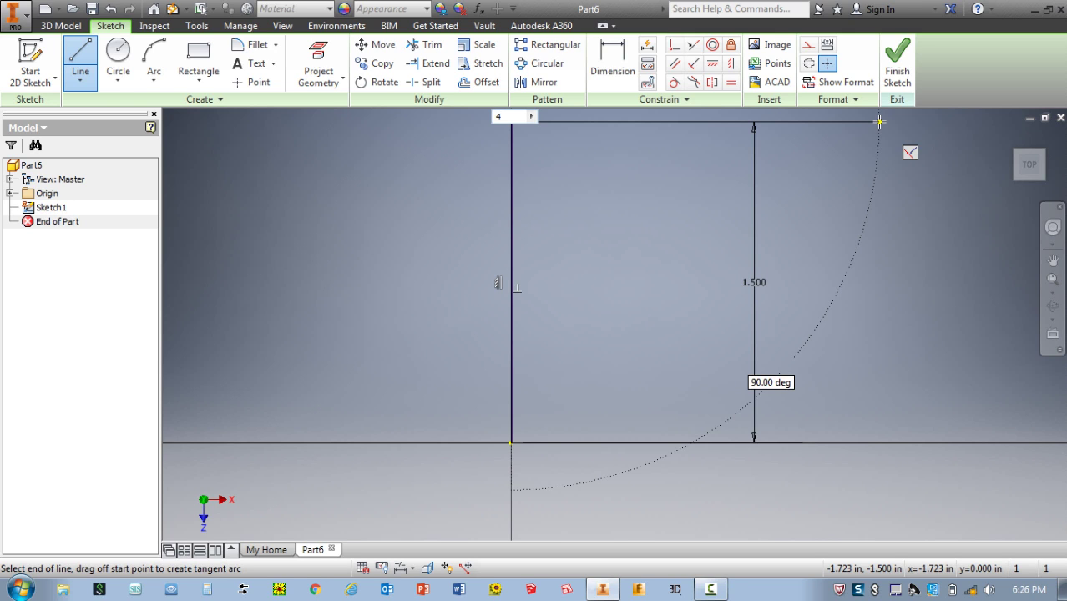
{"action": "key", "text": "Return"}
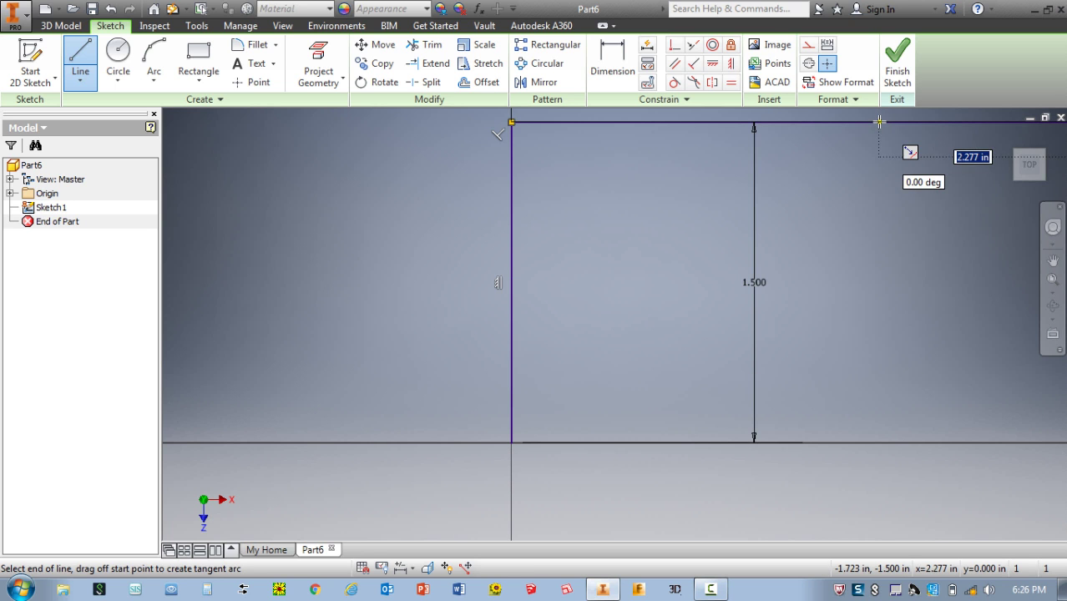
{"action": "left_click", "coordinate": [1052, 280]}
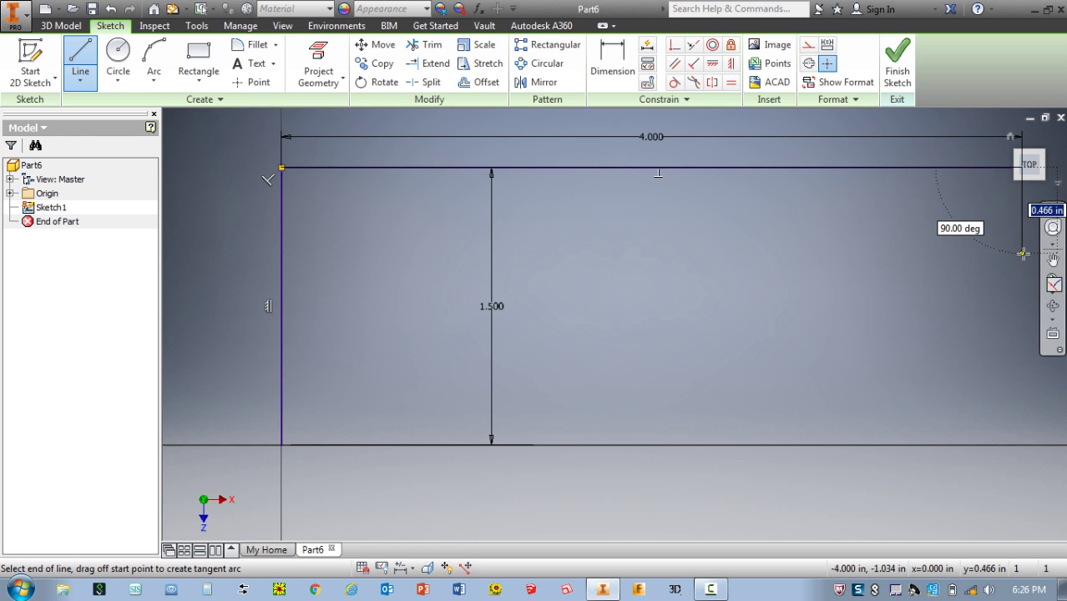
{"action": "type", "text": "."}
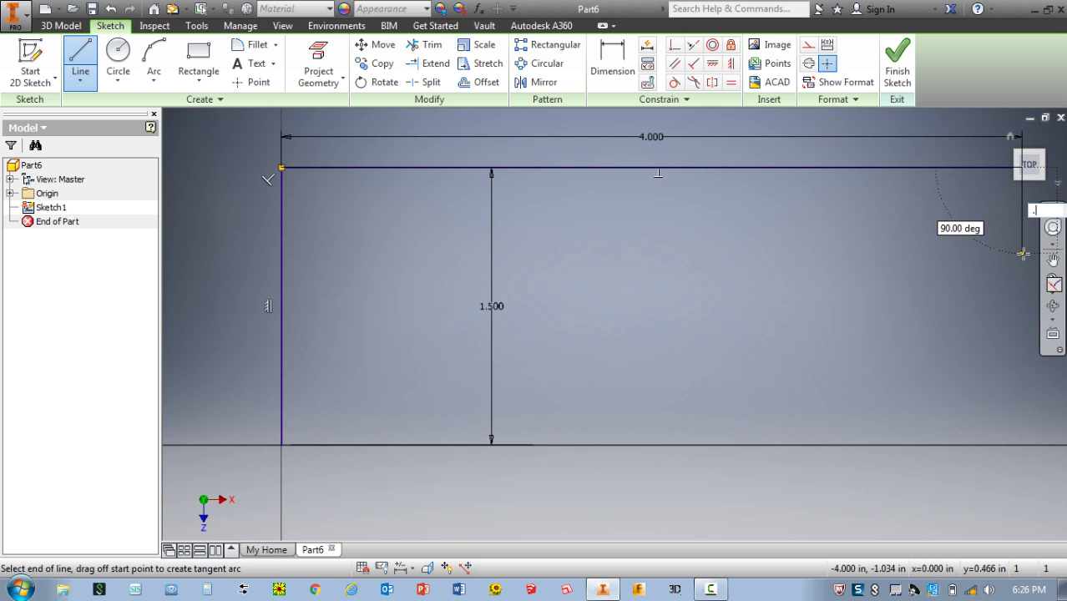
{"action": "type", "text": "75"}
{"action": "key", "text": "Return"}
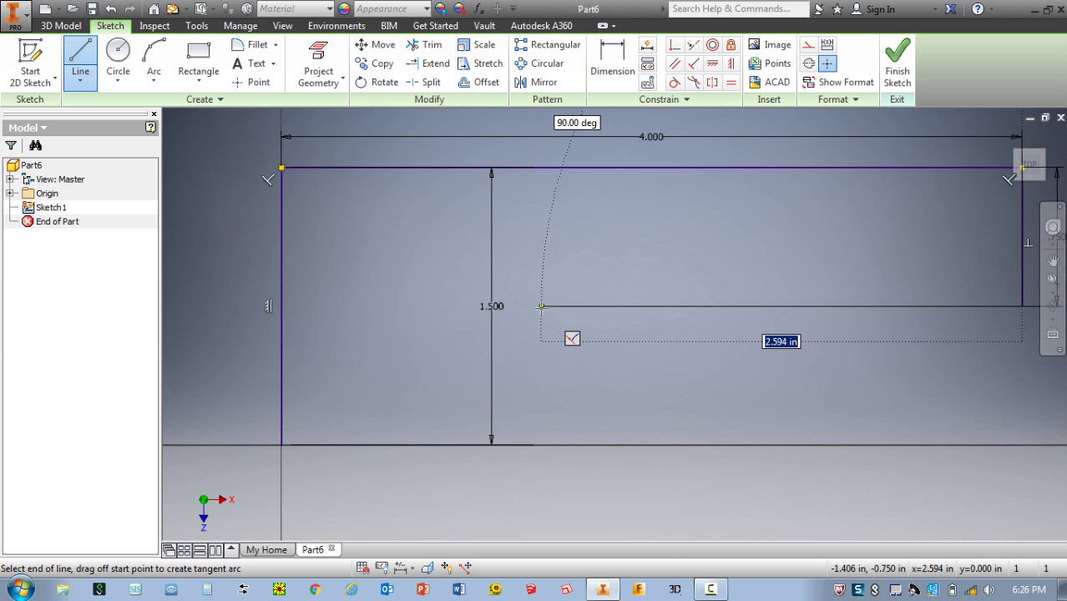
Add a 3 in horizontal line back to the left and close the L-shaped profile down to the horizontal axis and origin
{"action": "type", "text": "3"}
{"action": "key", "text": "Return"}
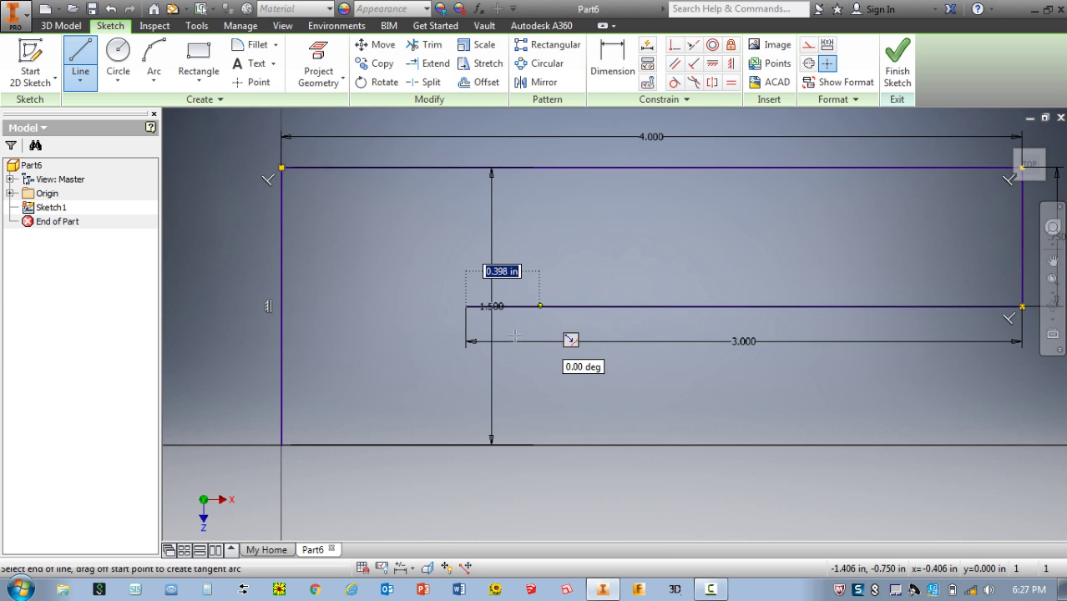
{"action": "left_click", "coordinate": [466, 444]}
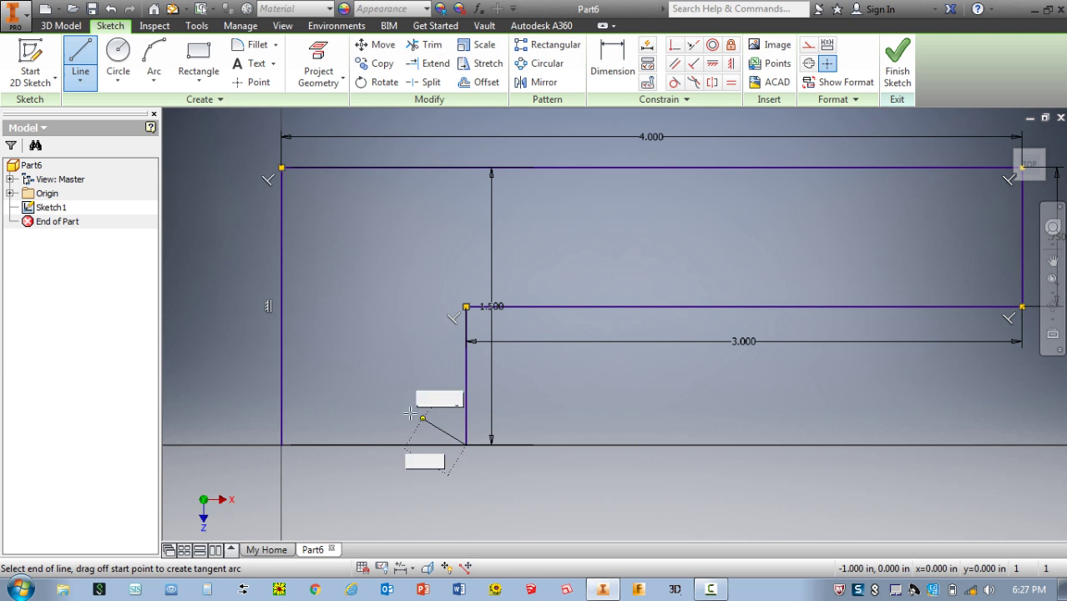
{"action": "left_click", "coordinate": [281, 444]}
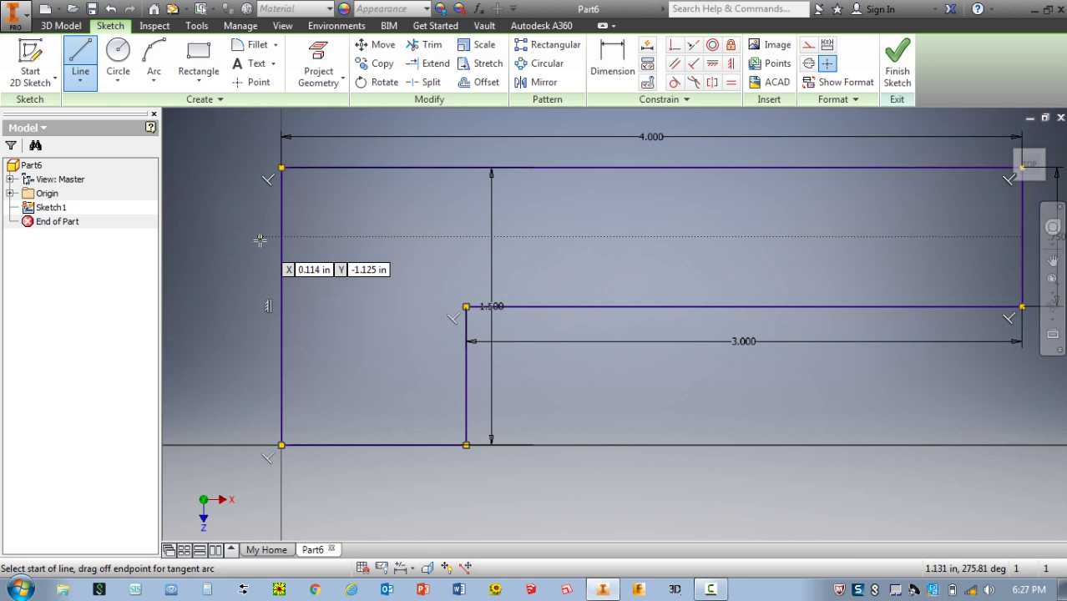
{"action": "key", "text": "Escape"}
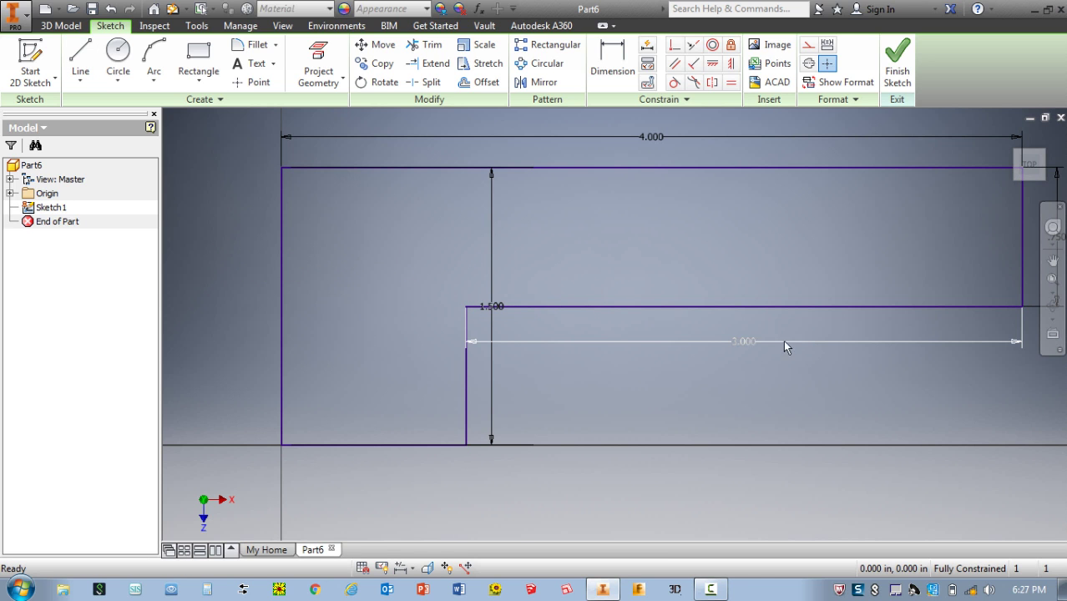
{"action": "double_click", "coordinate": [744, 340]}
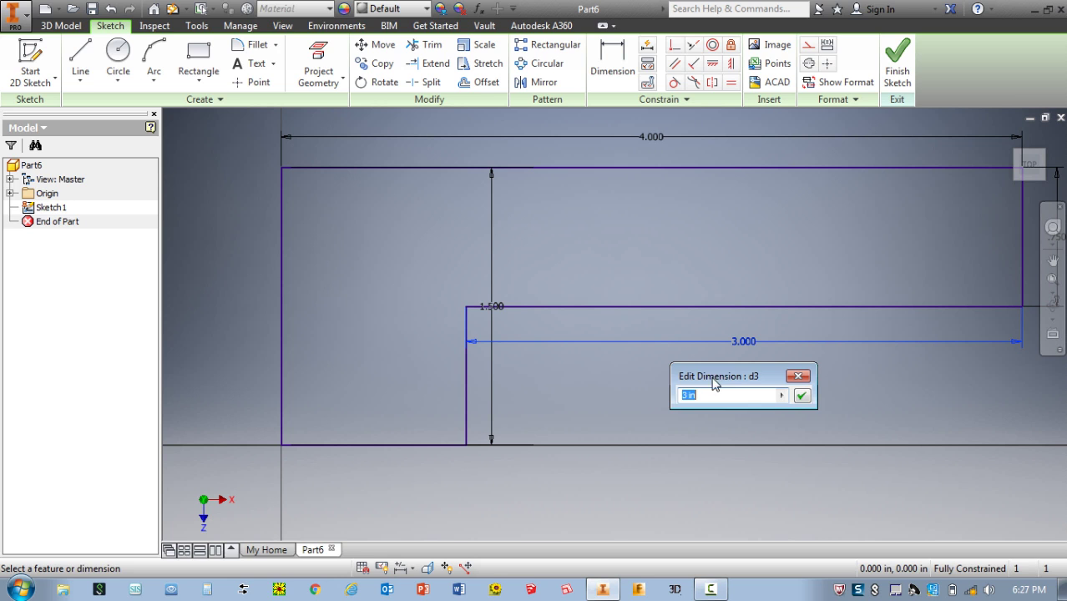
{"action": "left_click", "coordinate": [802, 398]}
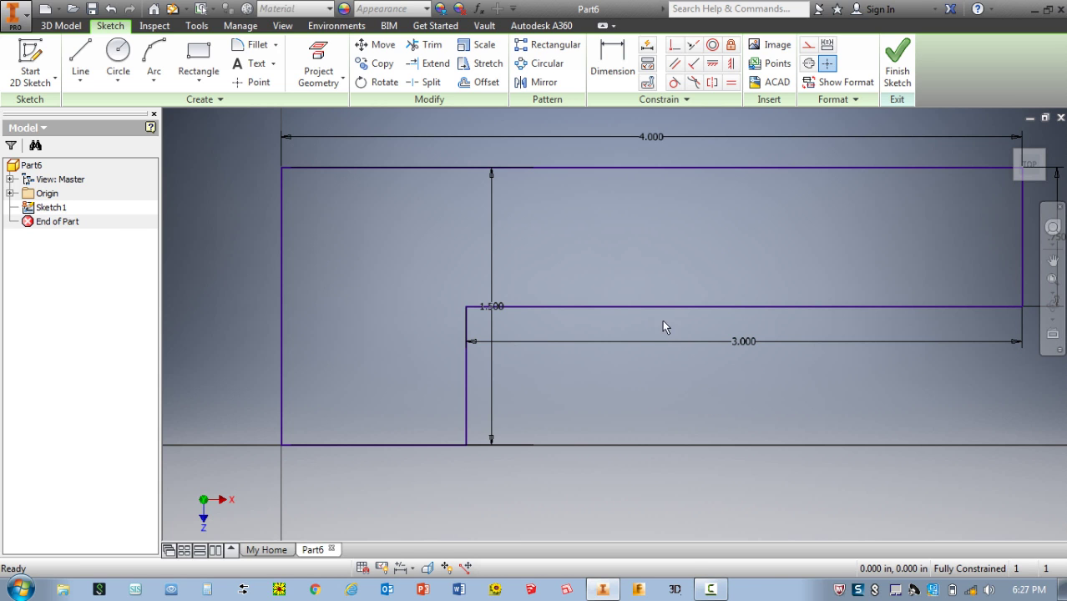
{"action": "right_click", "coordinate": [627, 308]}
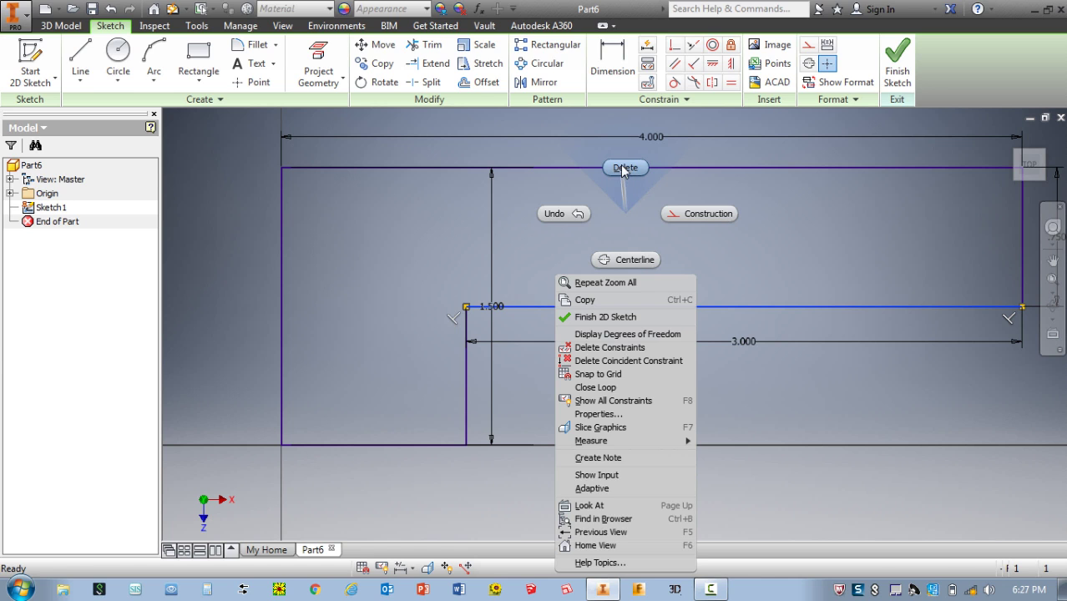
{"action": "key", "text": "Escape"}
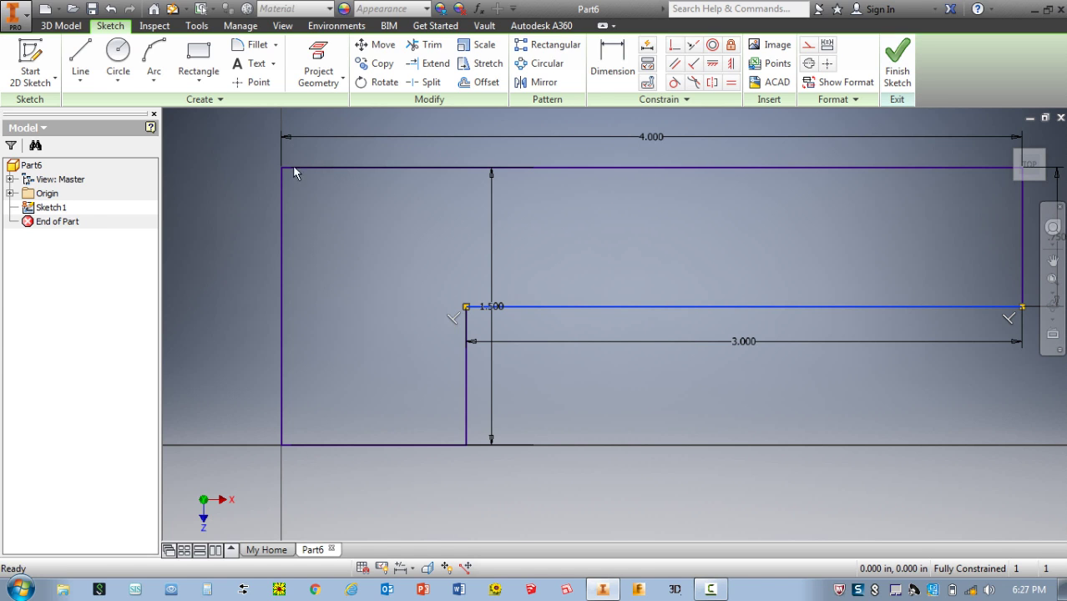
Finish the sketch and extrude the L-shaped profile upward by 2.5 in
{"action": "left_click", "coordinate": [894, 67]}
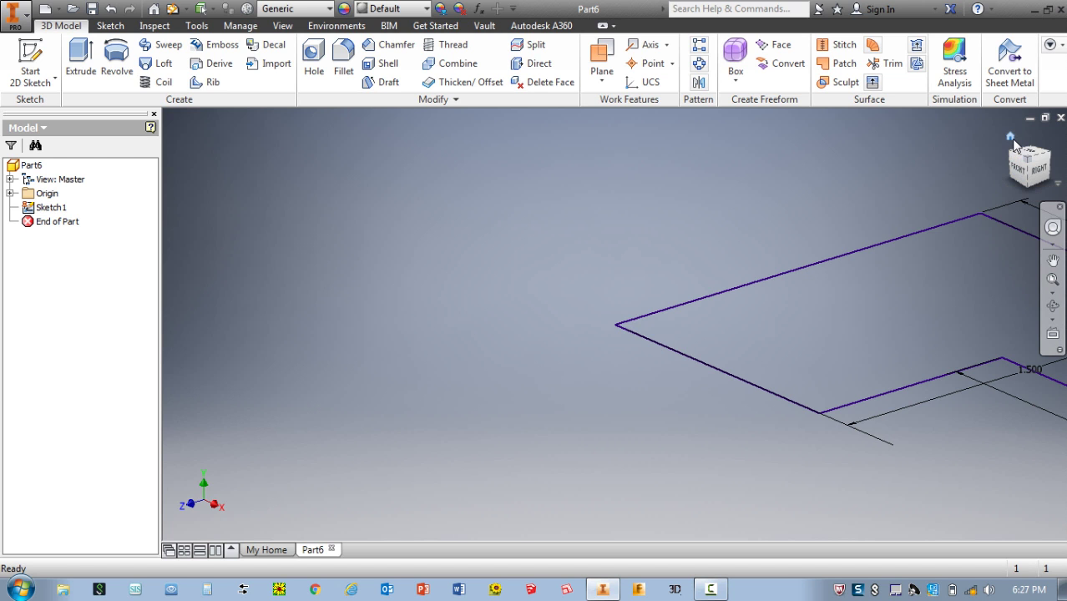
{"action": "left_click", "coordinate": [1010, 137]}
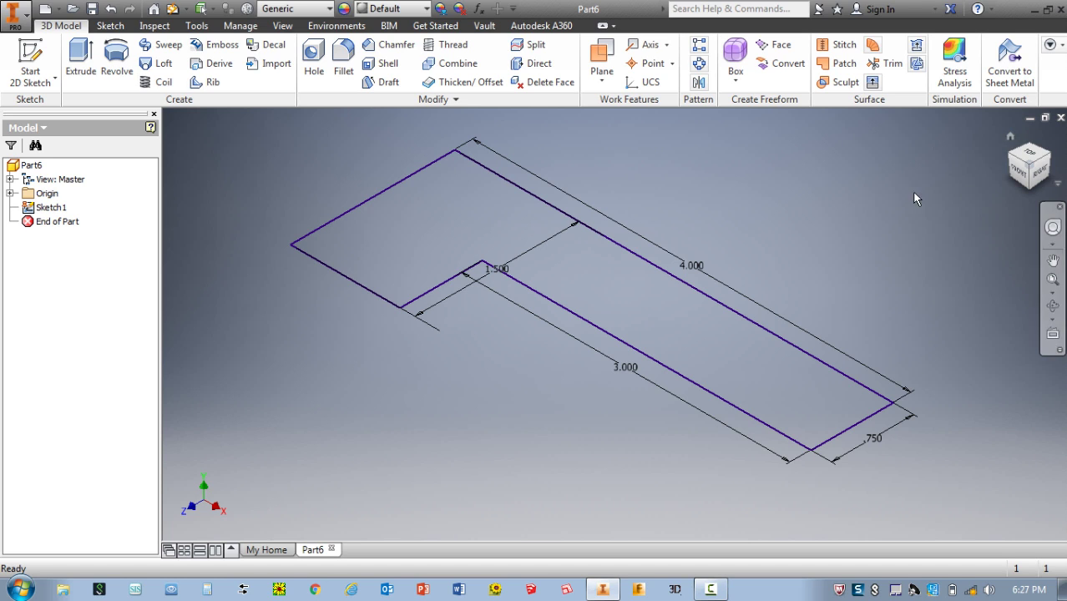
{"action": "right_click", "coordinate": [258, 190]}
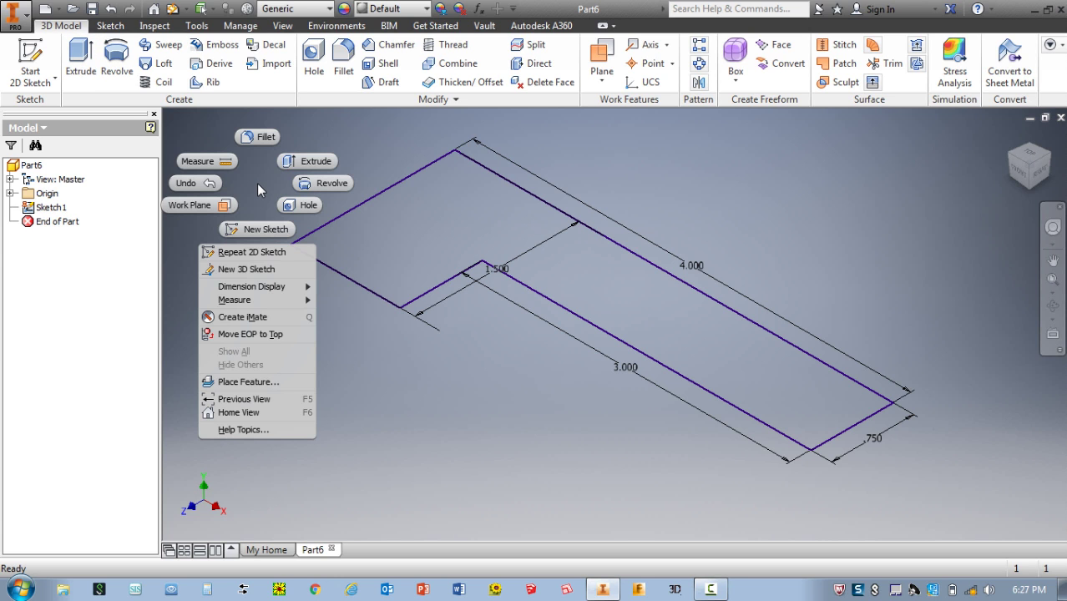
{"action": "left_click", "coordinate": [305, 162]}
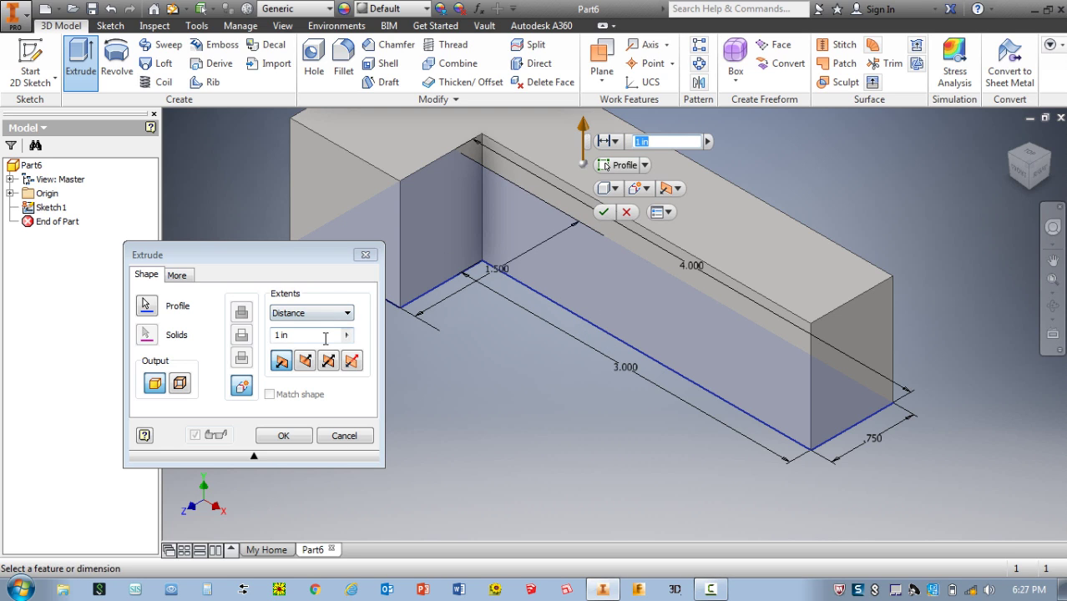
{"action": "left_click", "coordinate": [294, 335]}
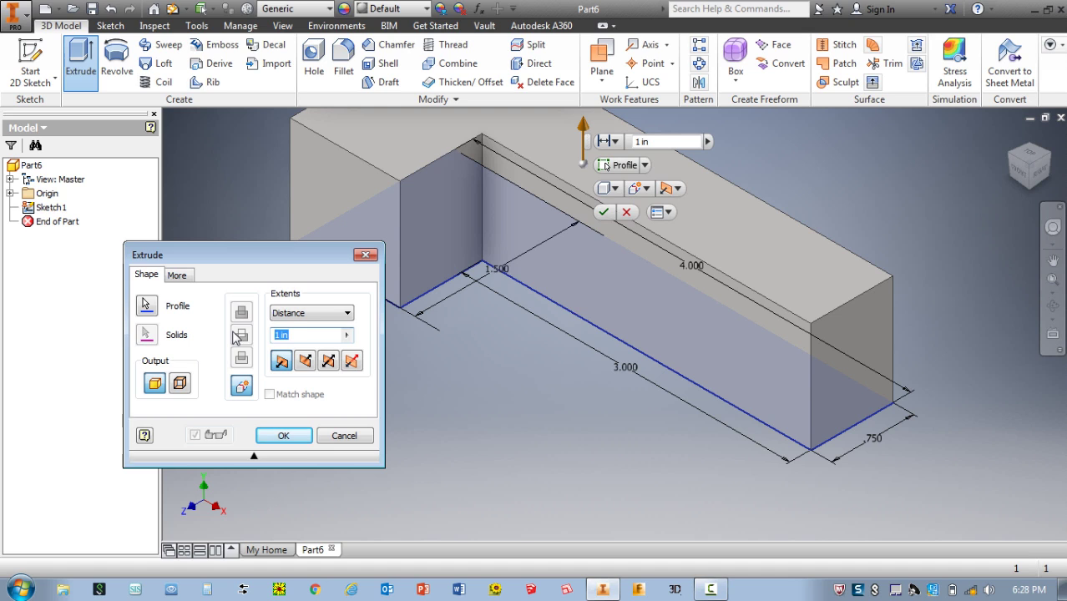
{"action": "type", "text": "2.5"}
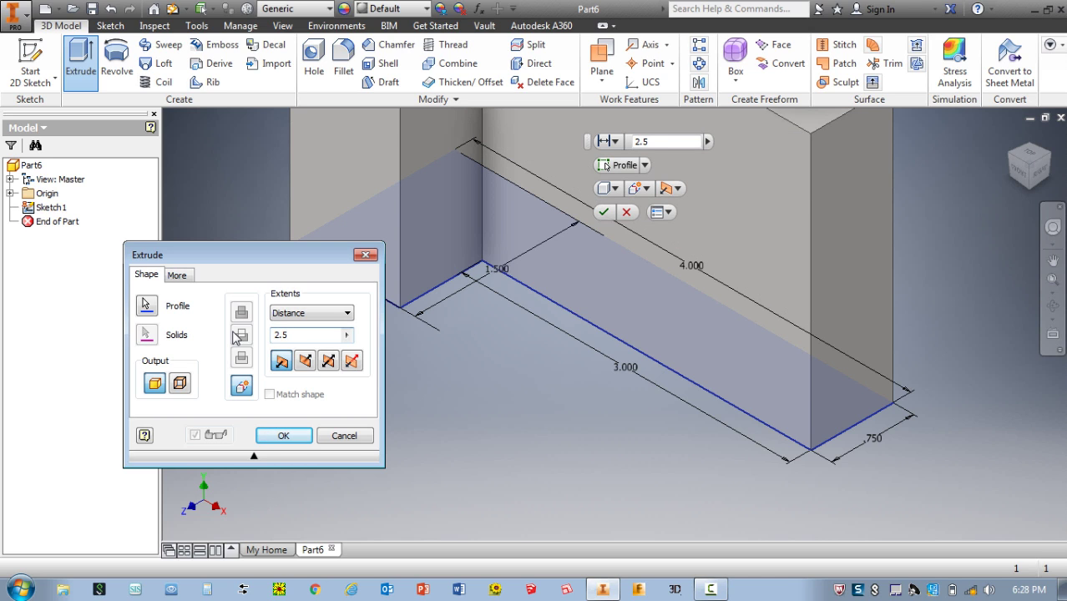
{"action": "key", "text": "Return"}
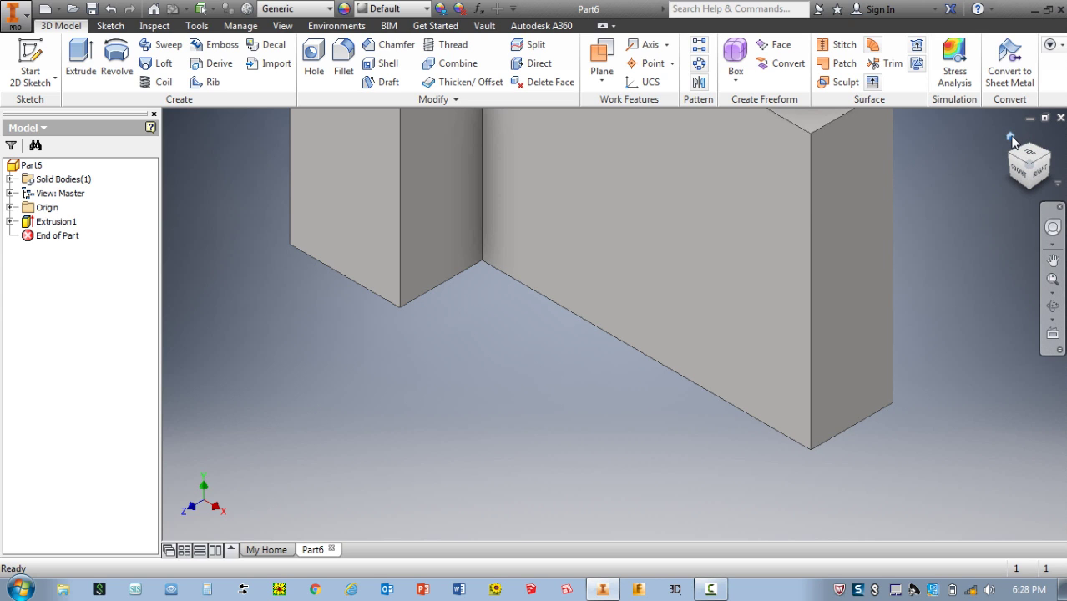
{"action": "left_click", "coordinate": [1011, 140]}
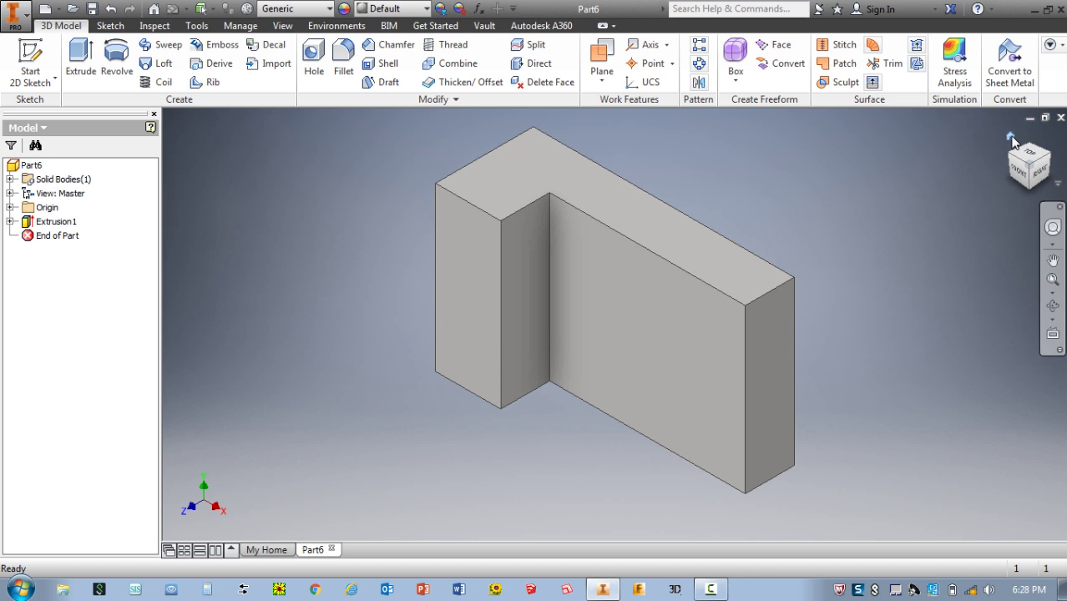
{"action": "left_click", "coordinate": [10, 222]}
{"action": "mouse_move", "coordinate": [60, 237]}
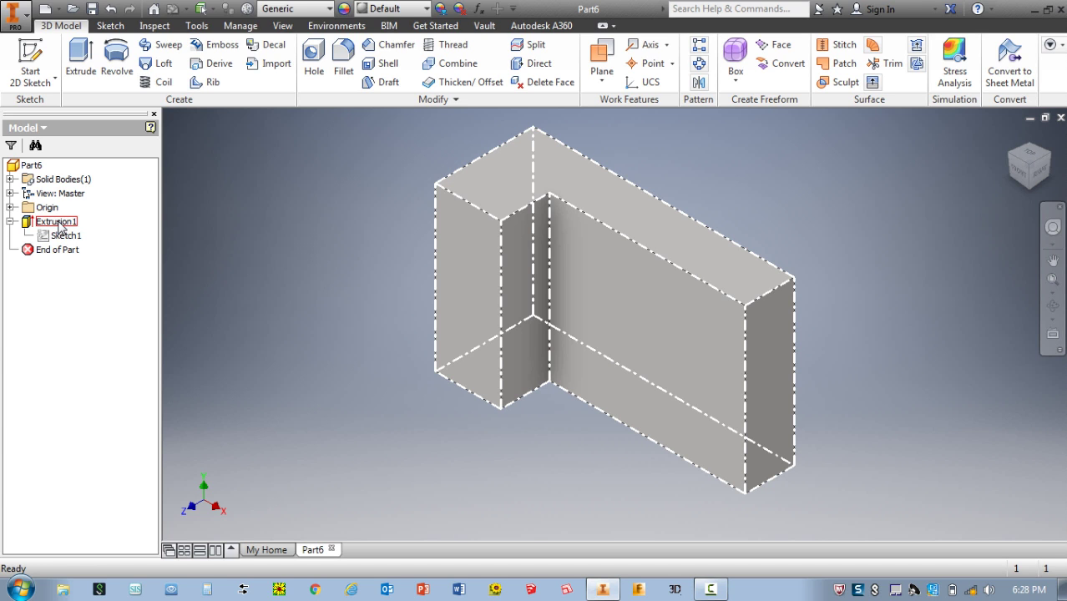
{"action": "left_click", "coordinate": [59, 224]}
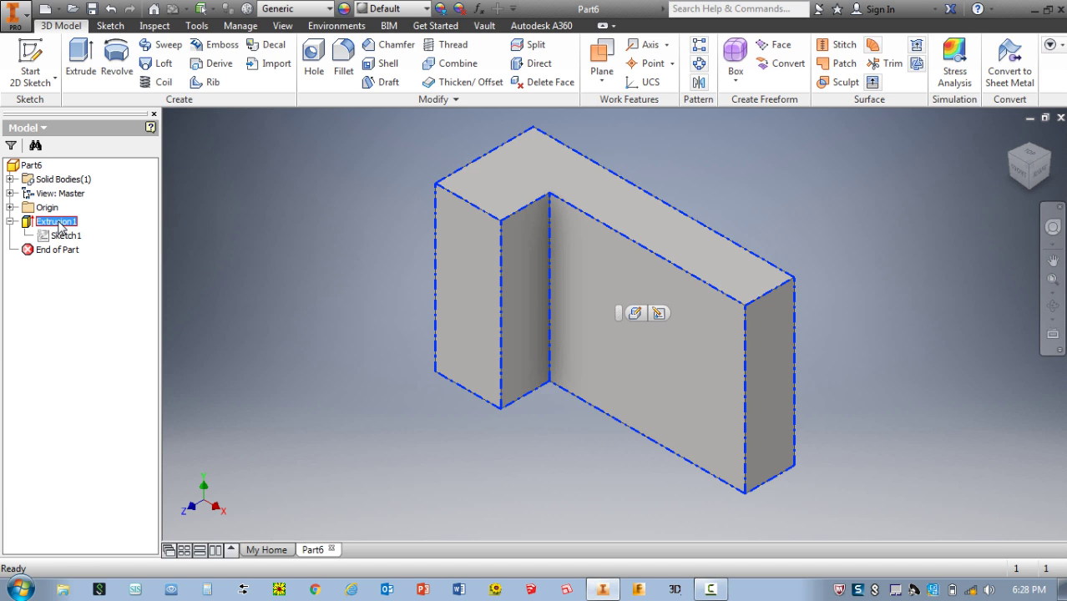
{"action": "left_click", "coordinate": [27, 166]}
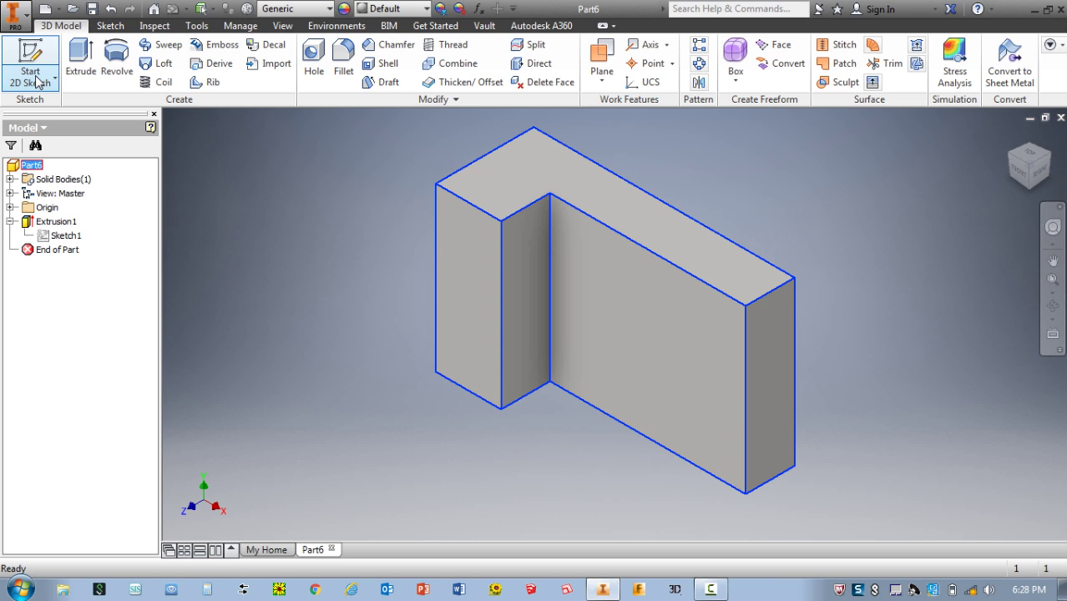
Start a new 2D sketch on the recessed front face of the block's long, thin section
{"action": "right_click", "coordinate": [224, 208]}
{"action": "left_click", "coordinate": [236, 252]}
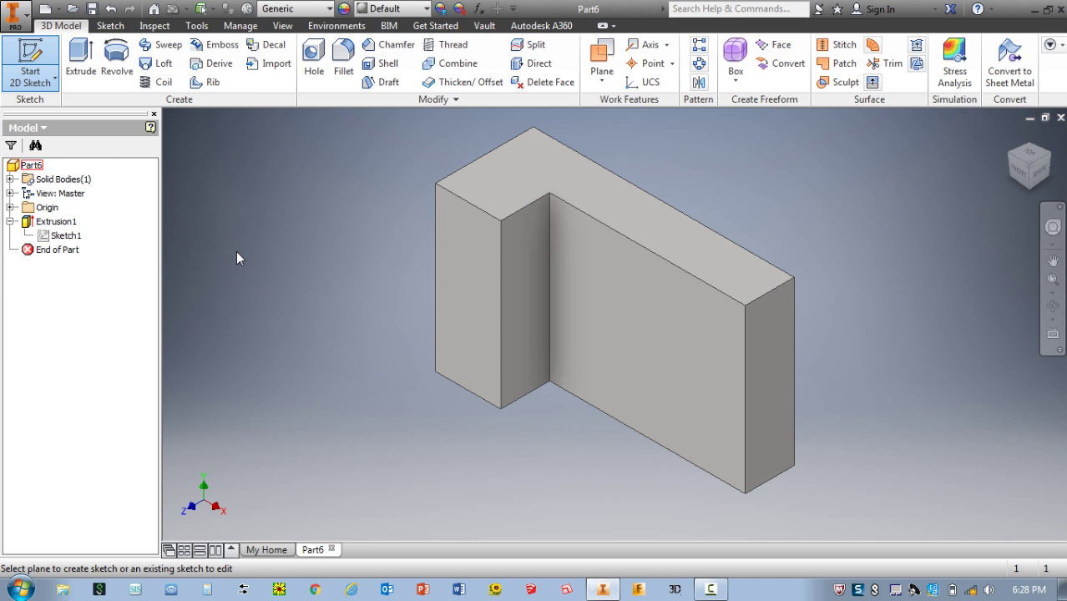
{"action": "left_click", "coordinate": [676, 339]}
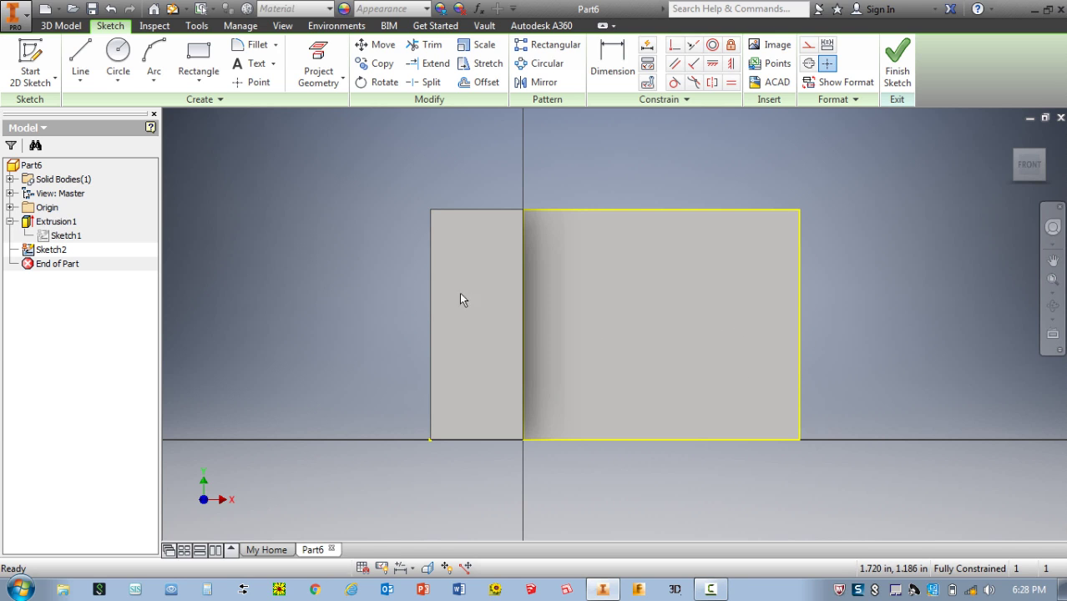
Sketch a three-sided slot outline about 1.67 in wide and 1.13 in tall, open at the face's right edge
{"action": "right_click", "coordinate": [584, 159]}
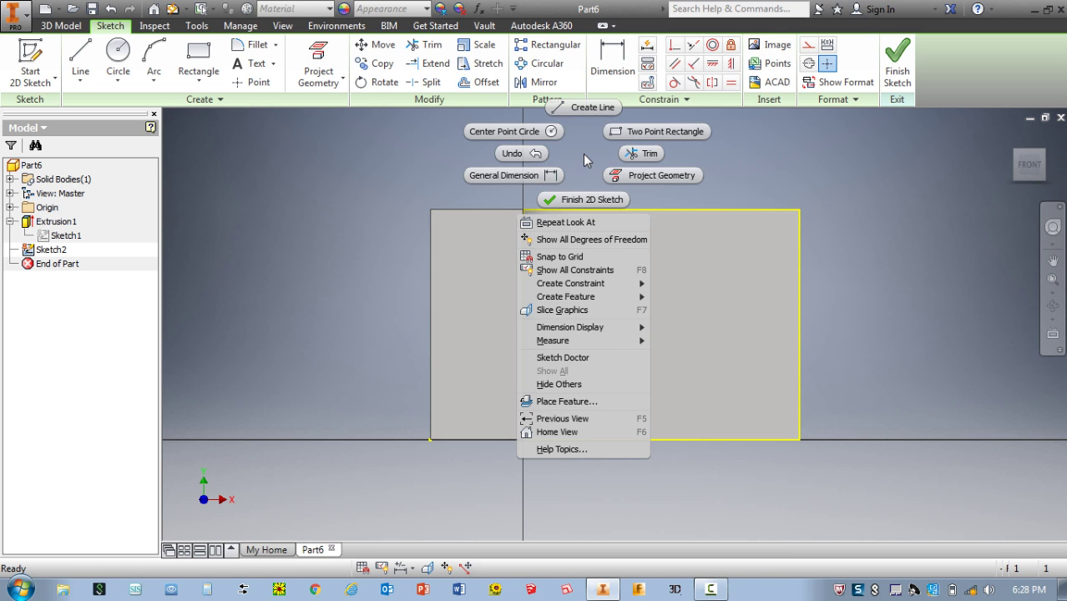
{"action": "left_click", "coordinate": [595, 110]}
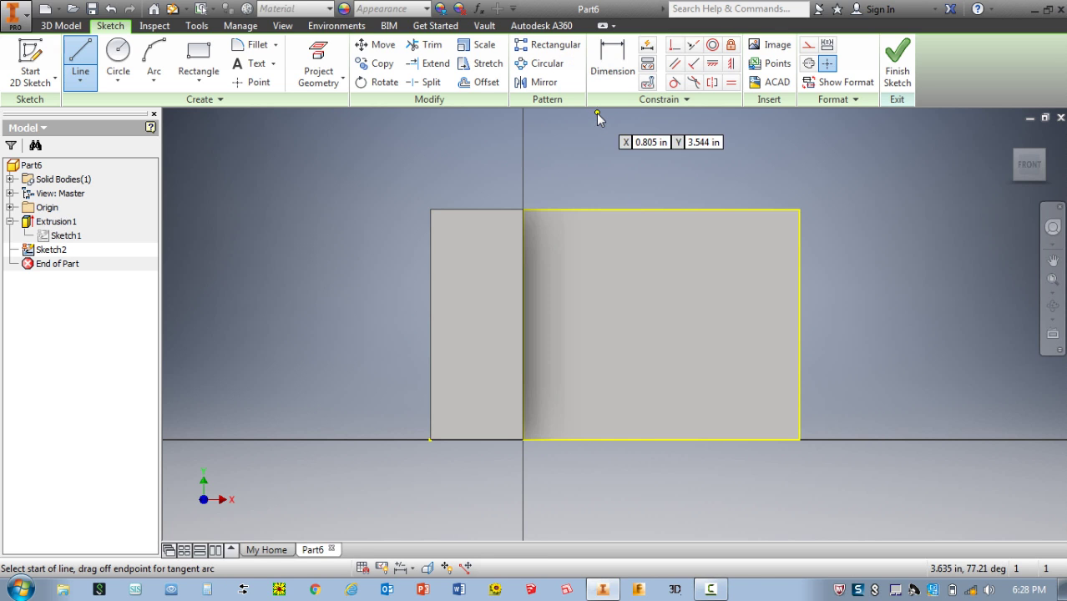
{"action": "left_click", "coordinate": [799, 261]}
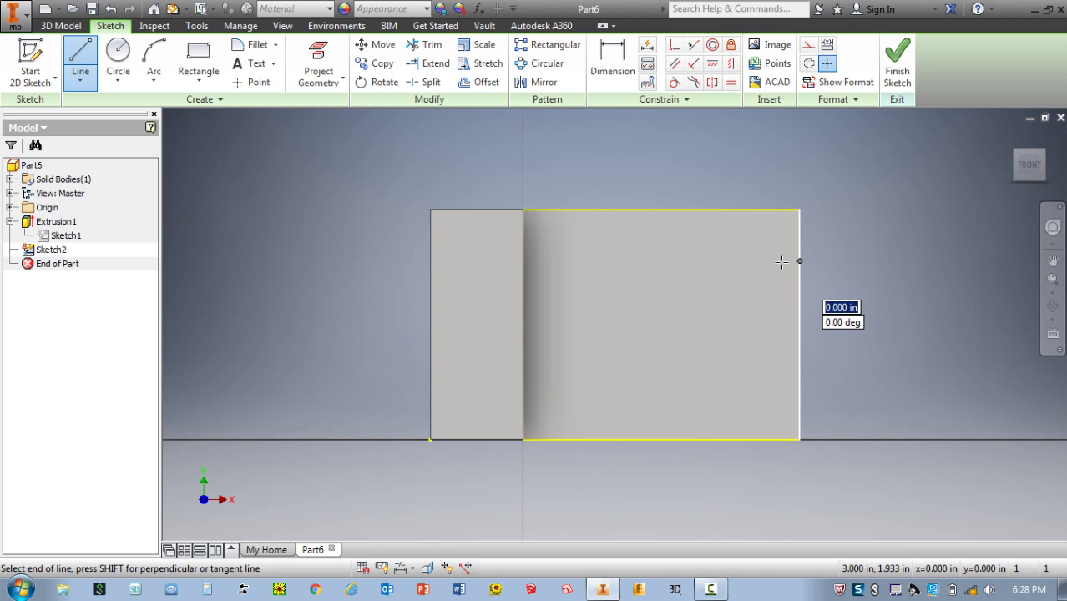
{"action": "left_click", "coordinate": [646, 262]}
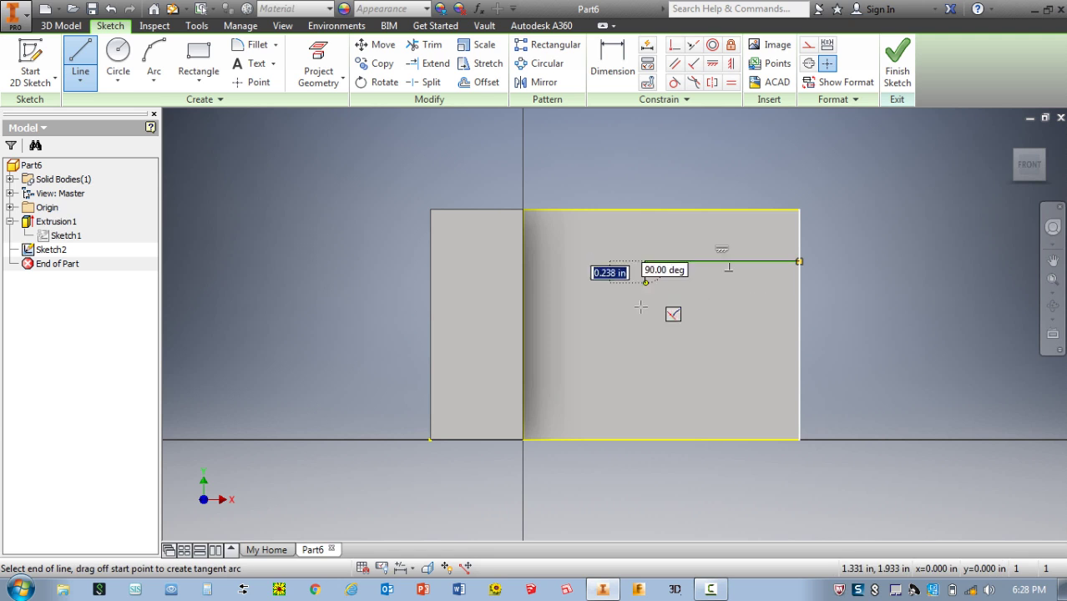
{"action": "left_click", "coordinate": [645, 365]}
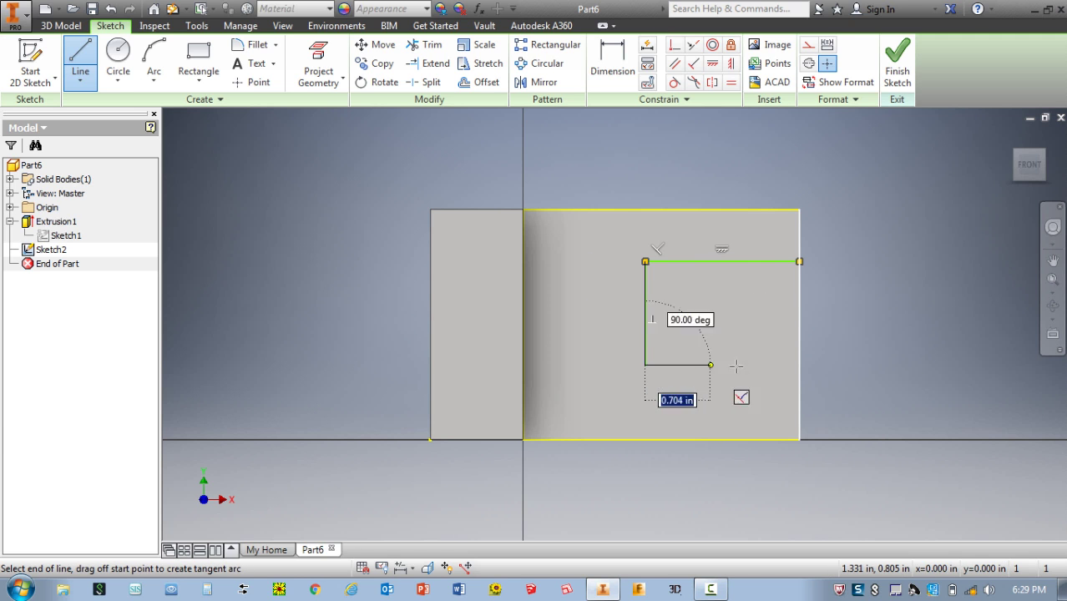
{"action": "left_click", "coordinate": [799, 365]}
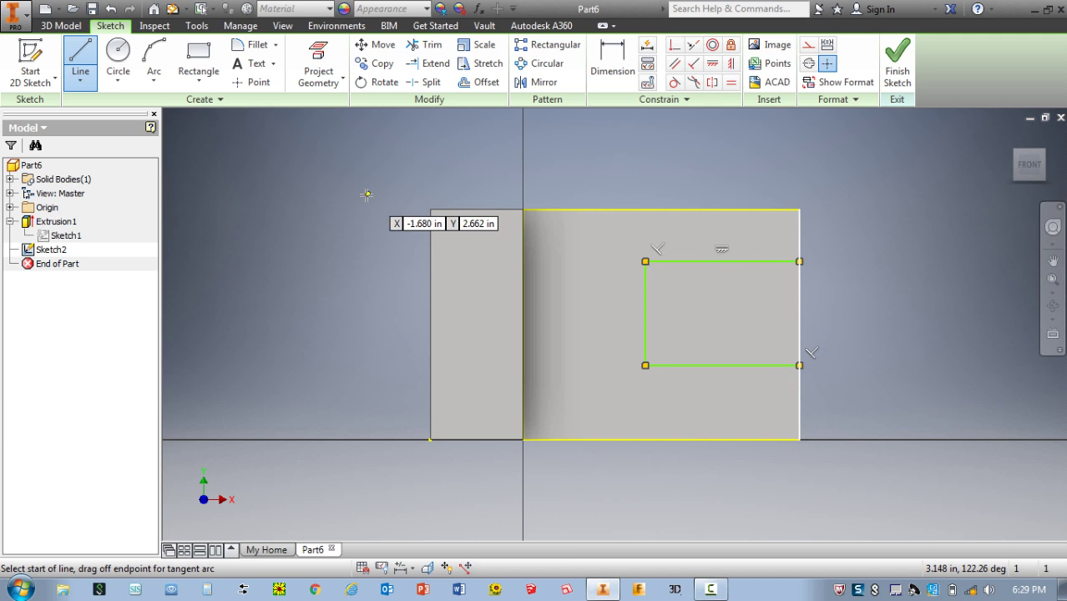
{"action": "key", "text": "Escape"}
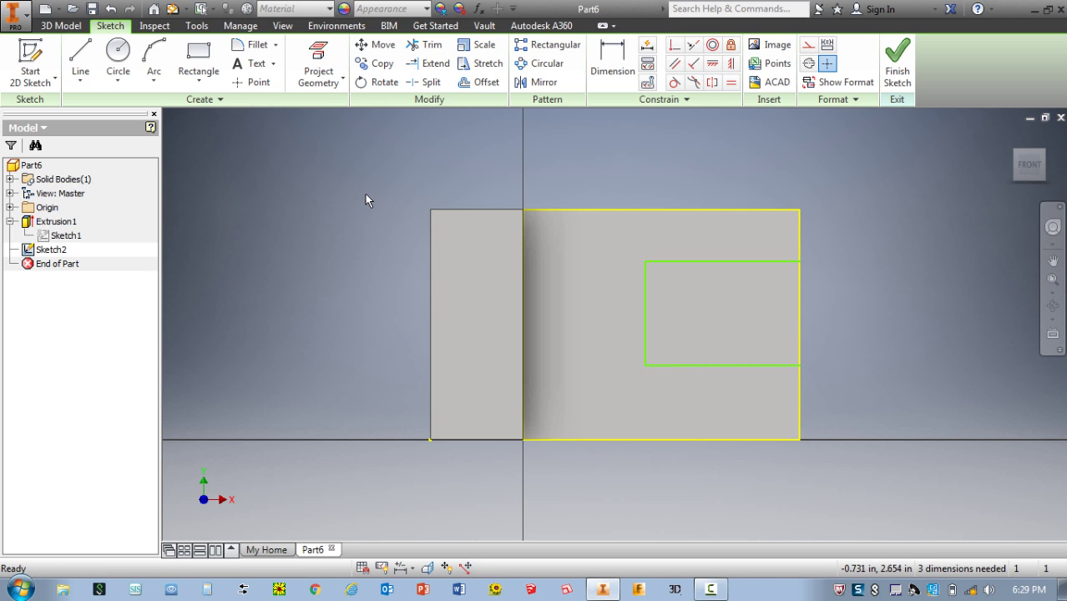
Dimension the slot's upper line 0.5 in below the top edge of the face
{"action": "left_click", "coordinate": [612, 63]}
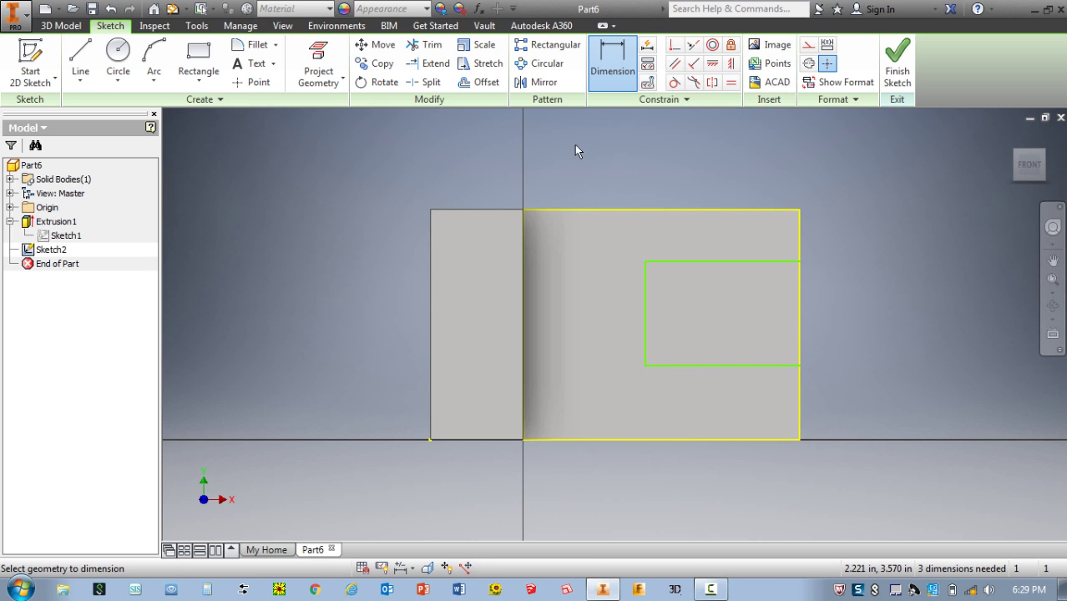
{"action": "left_click", "coordinate": [778, 262]}
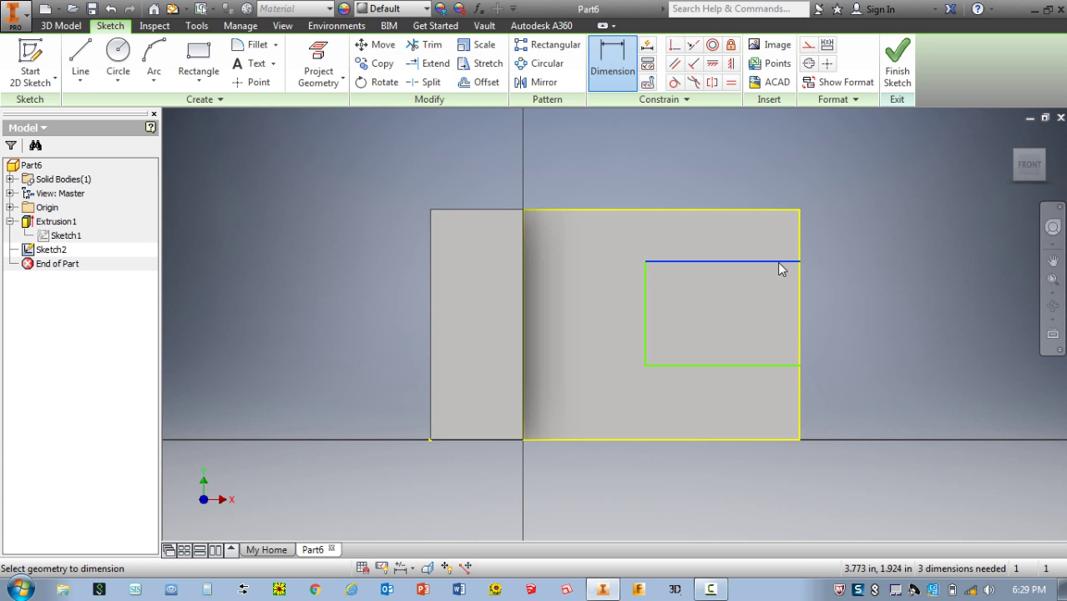
{"action": "left_click", "coordinate": [786, 209]}
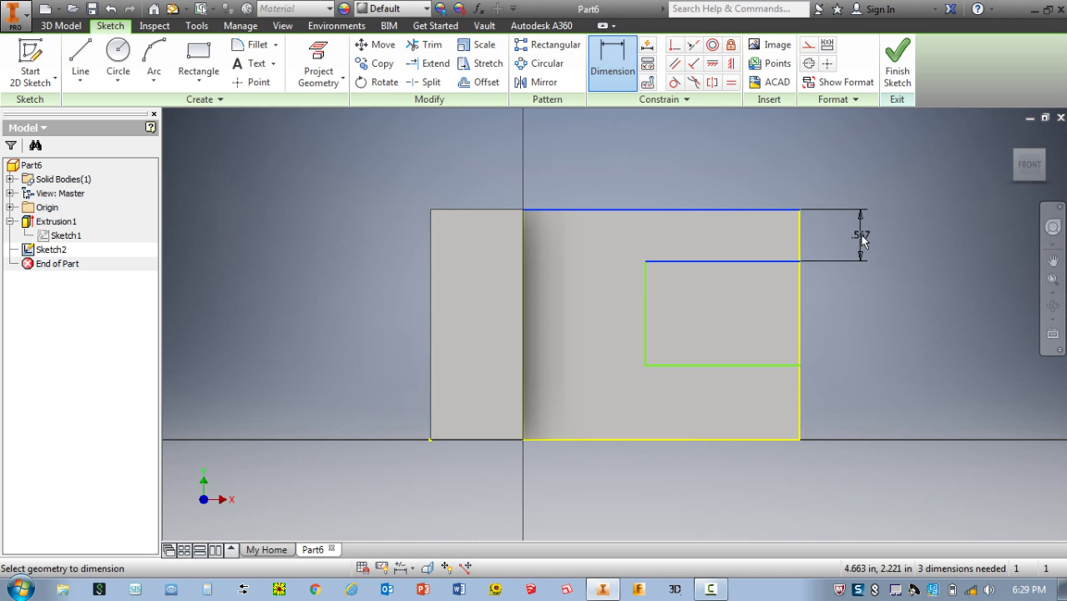
{"action": "left_click", "coordinate": [860, 237]}
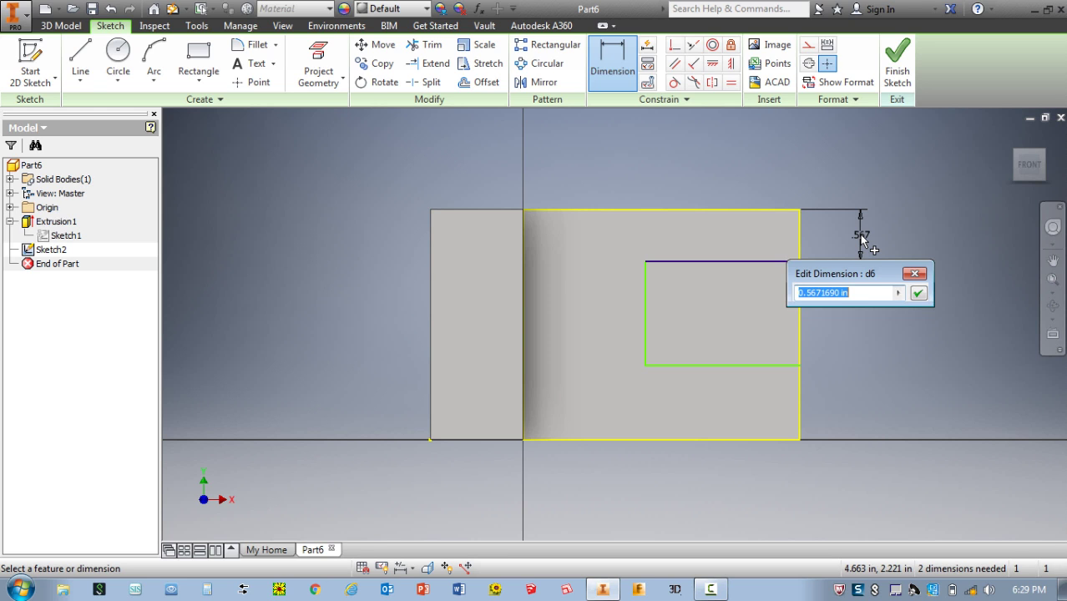
{"action": "type", "text": ".5"}
{"action": "key", "text": "Return"}
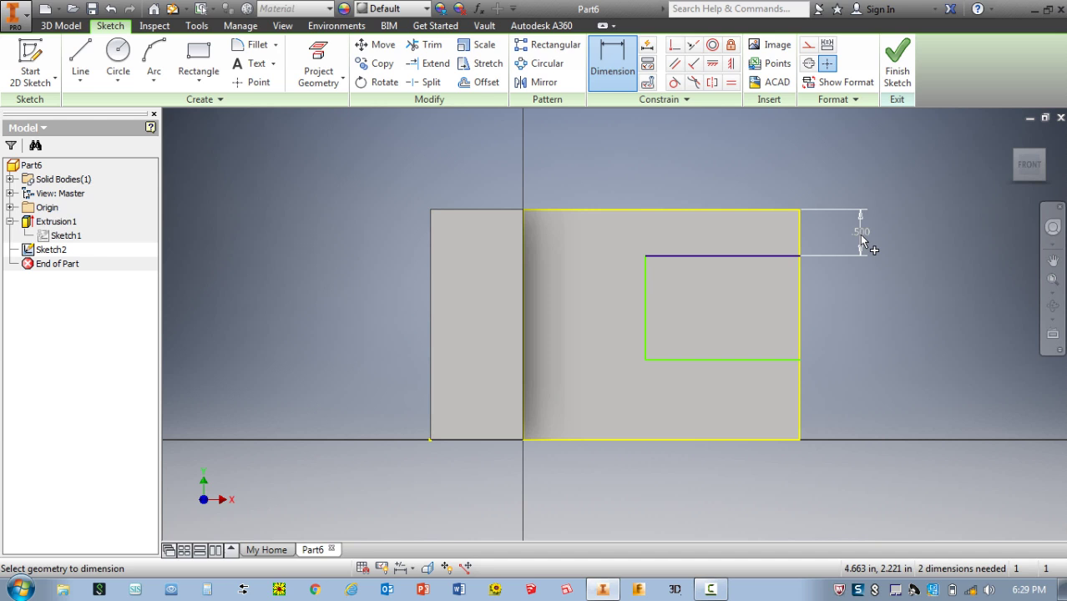
Dimension the slot's lower line 0.75 in above the bottom edge of the face
{"action": "left_click", "coordinate": [791, 360]}
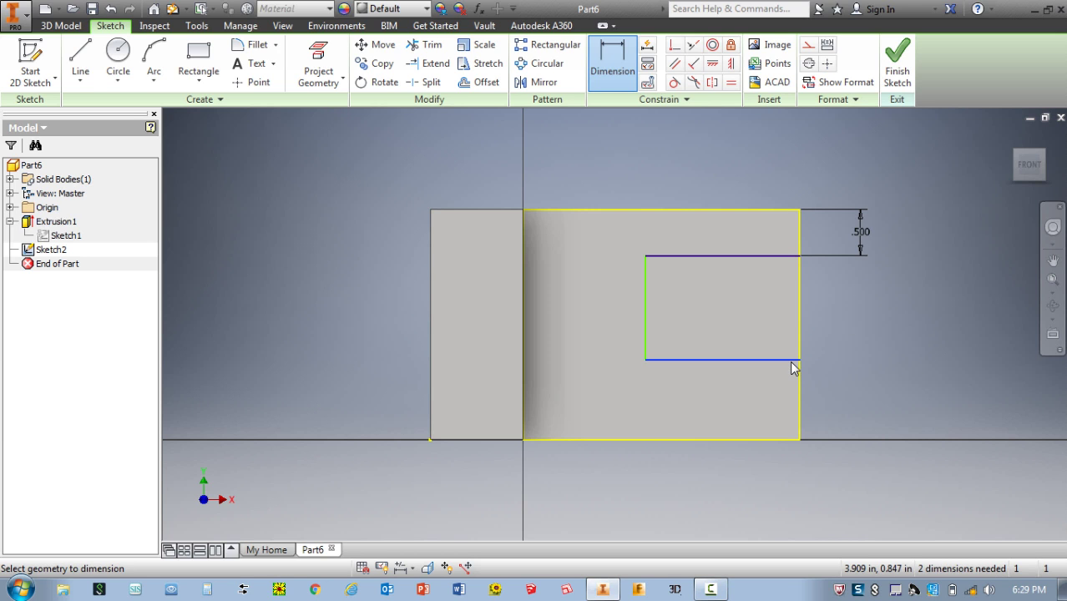
{"action": "left_click", "coordinate": [793, 441]}
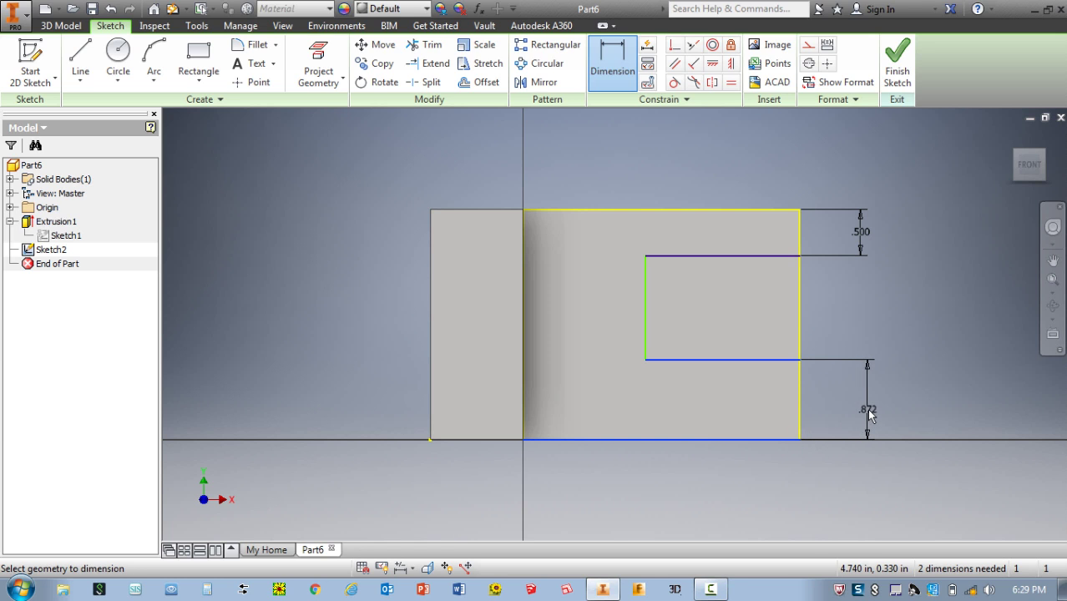
{"action": "left_click", "coordinate": [870, 406]}
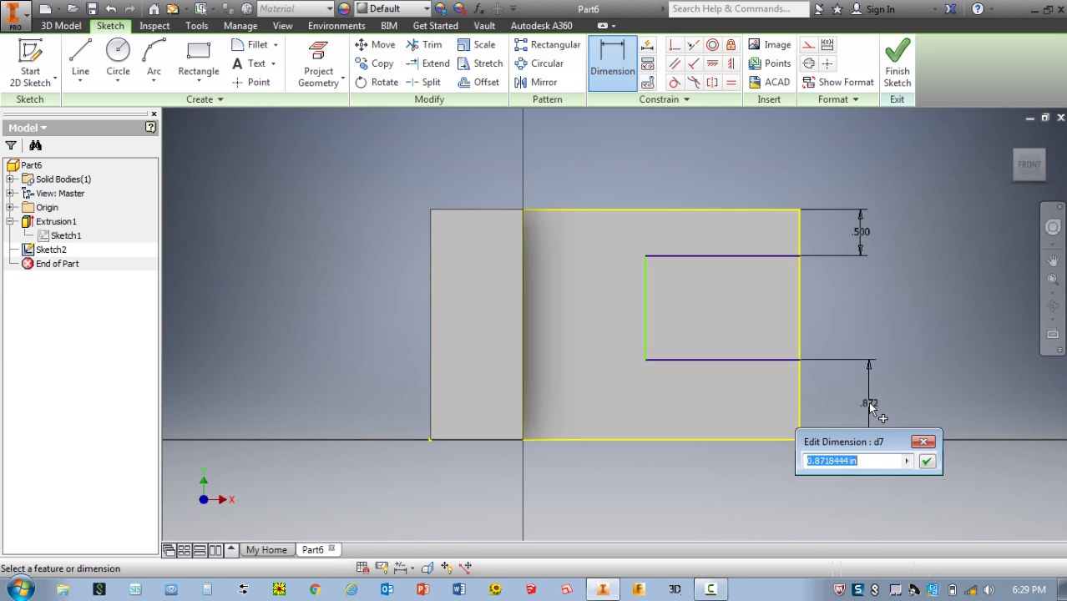
{"action": "type", "text": ".75"}
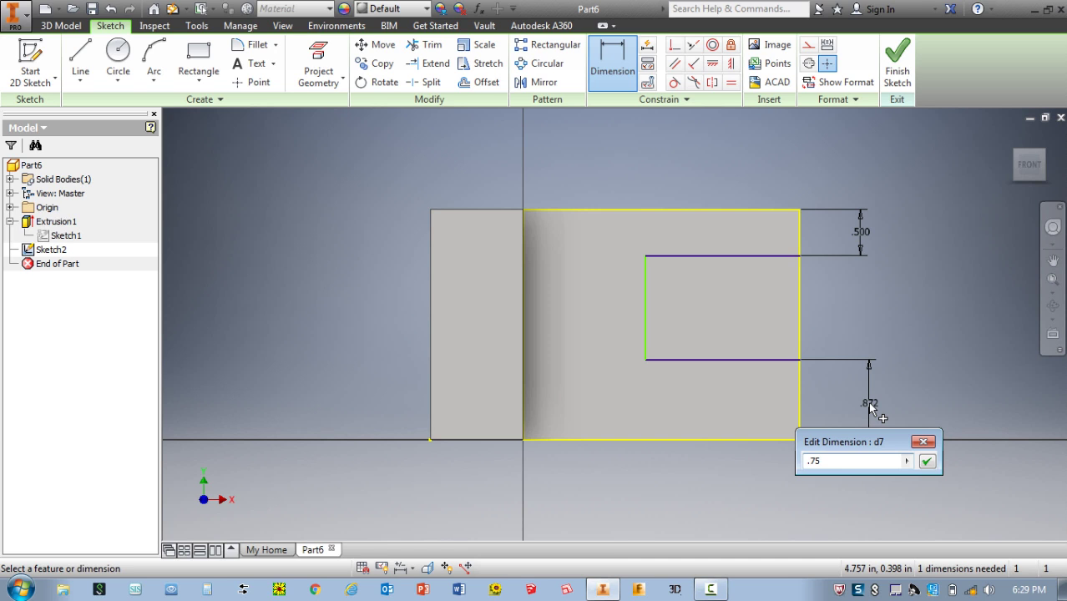
{"action": "key", "text": "Return"}
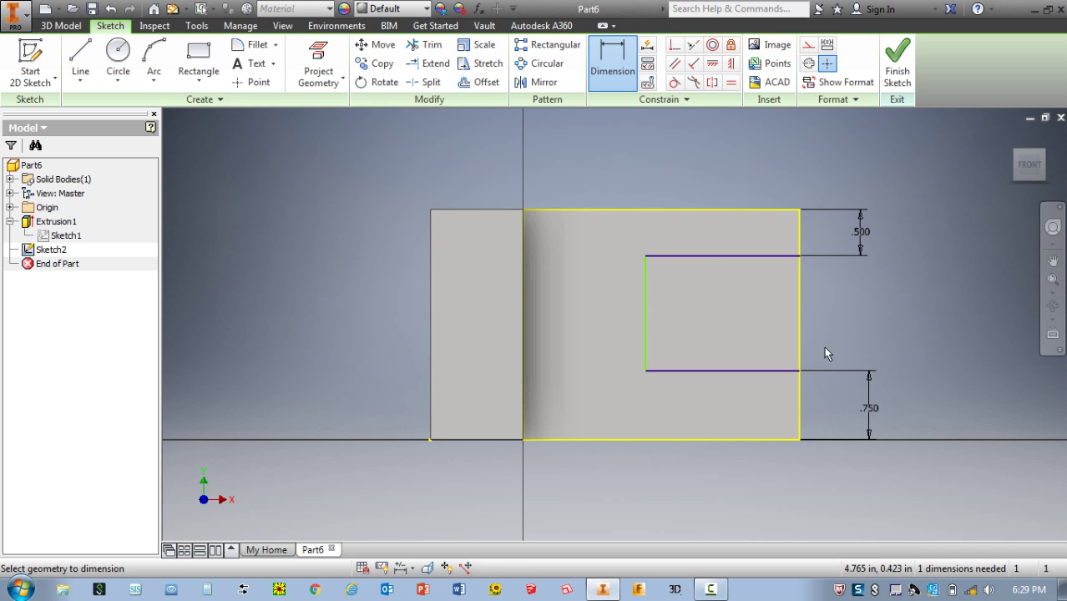
Dimension the slot's vertical line 2 in from the right edge of the face
{"action": "left_click", "coordinate": [643, 265]}
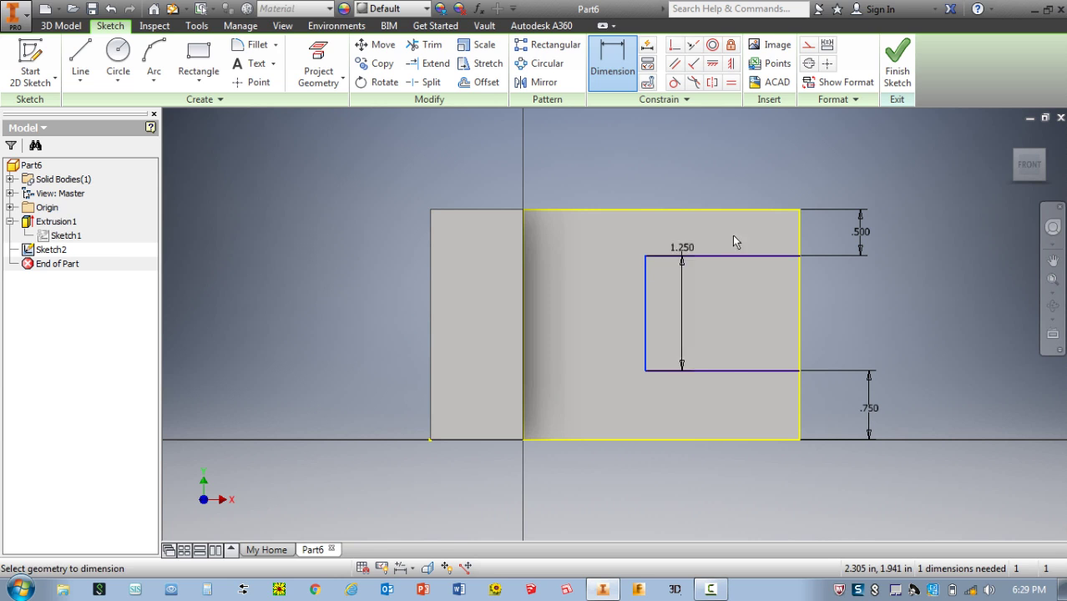
{"action": "left_click", "coordinate": [800, 210]}
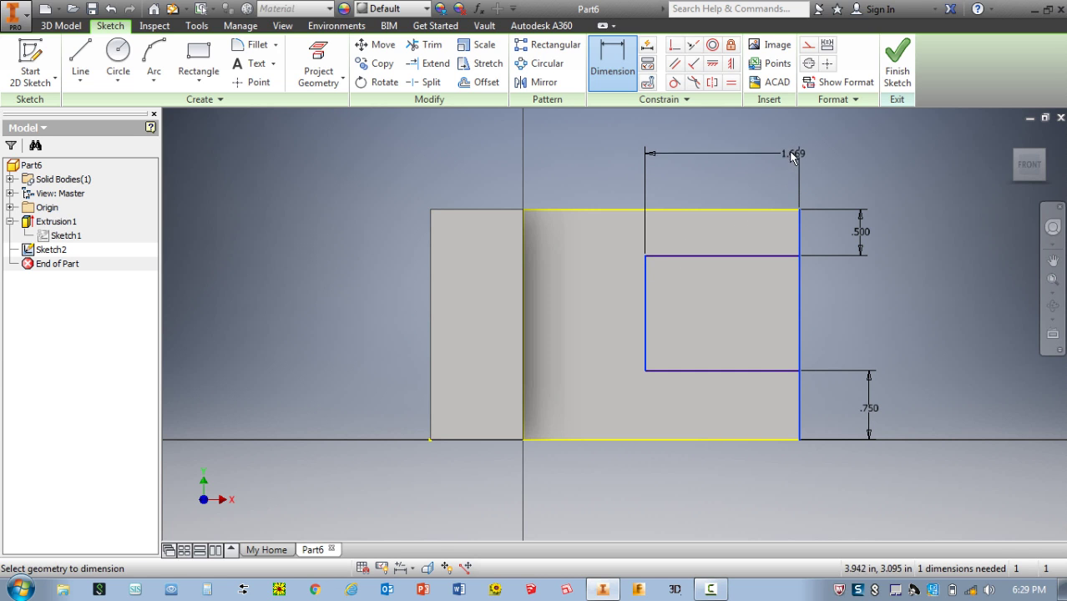
{"action": "left_click", "coordinate": [730, 148]}
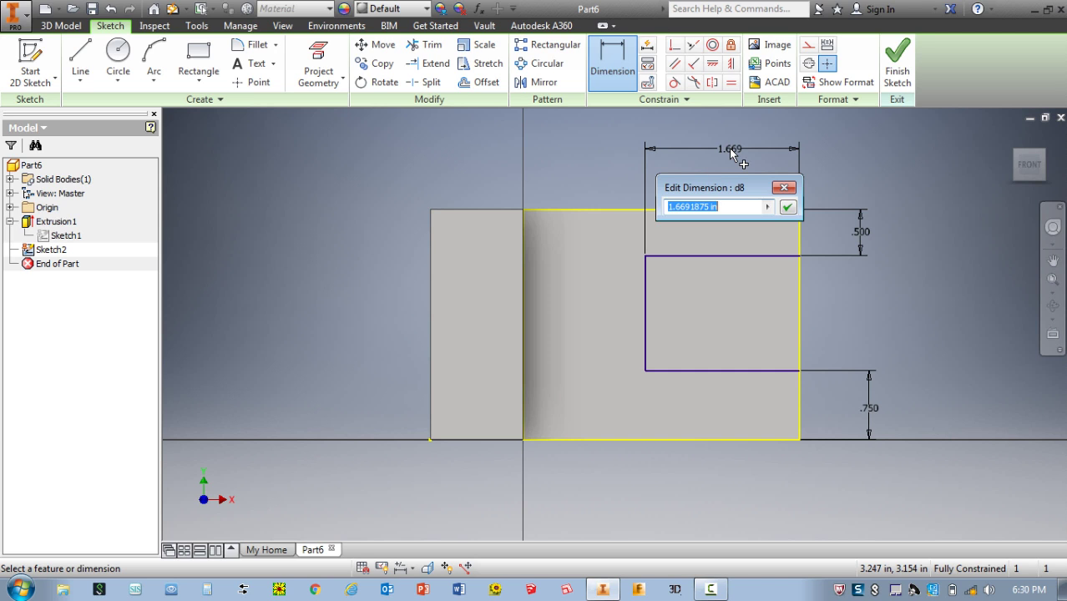
{"action": "type", "text": "2"}
{"action": "key", "text": "Return"}
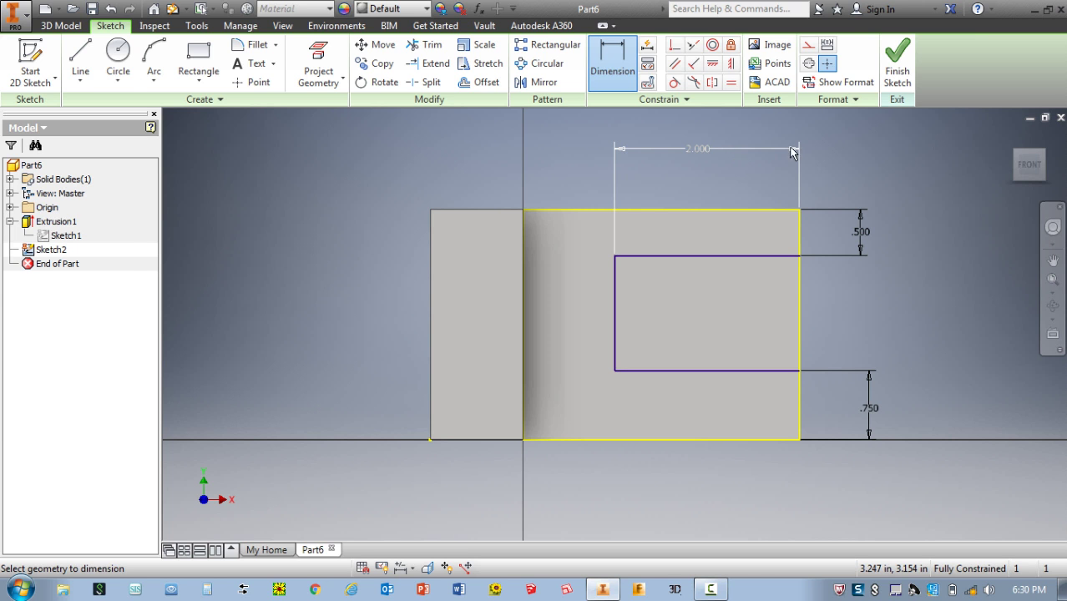
Finish the sketch and extrude the slot profile as a 2.5 in cut backward through the thin section
{"action": "left_click", "coordinate": [897, 66]}
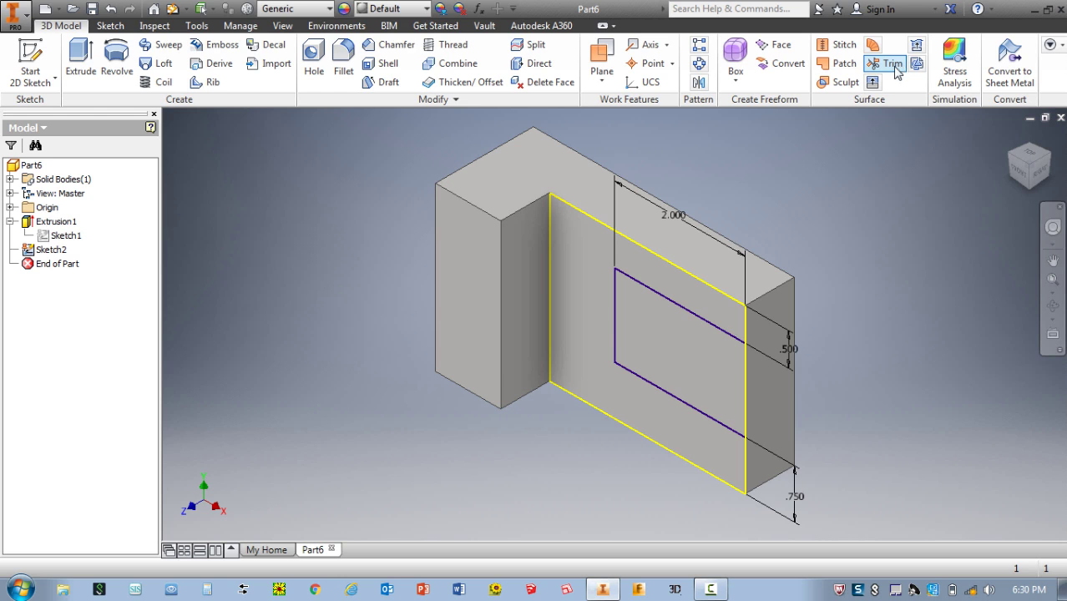
{"action": "left_click", "coordinate": [78, 60]}
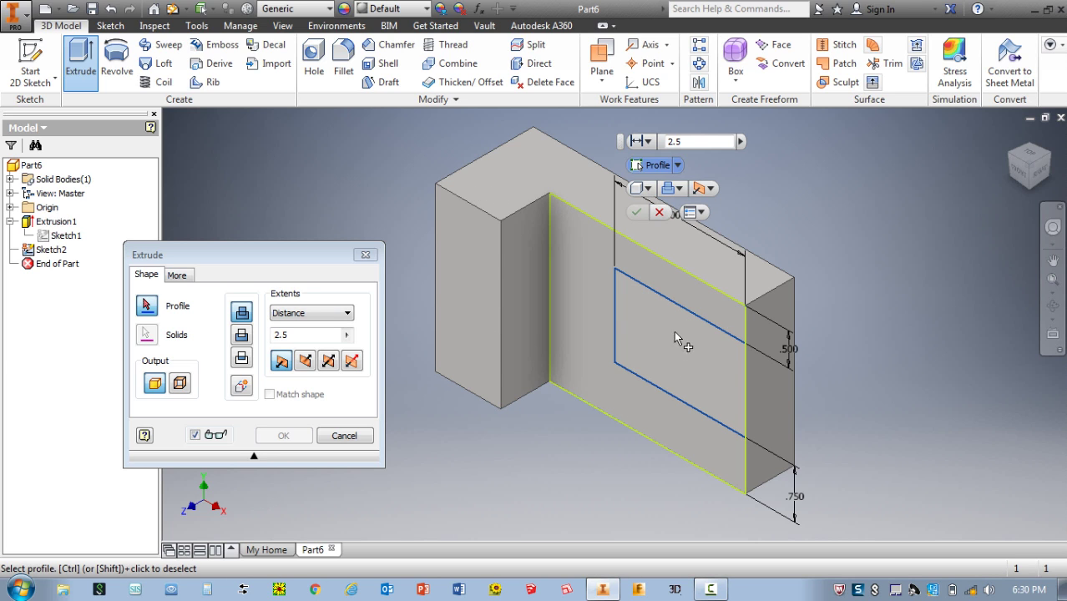
{"action": "left_click", "coordinate": [689, 360]}
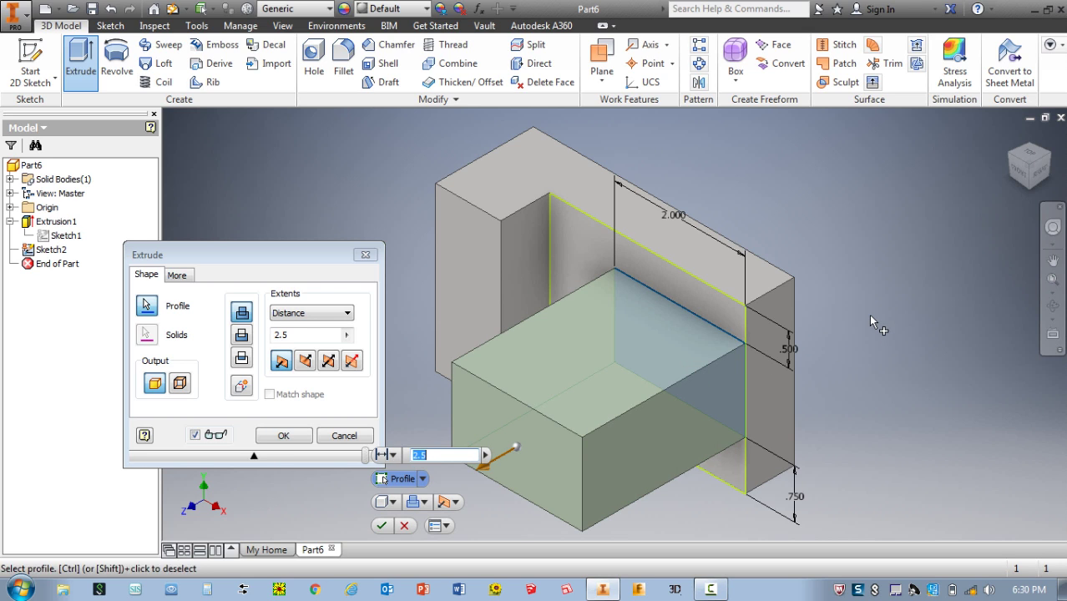
{"action": "left_click", "coordinate": [306, 361]}
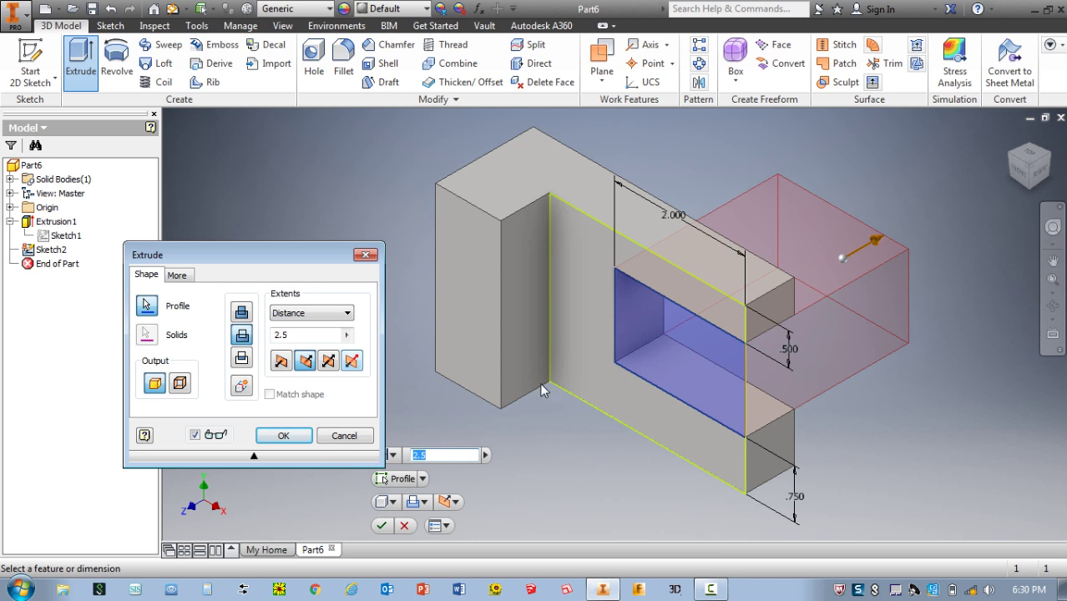
{"action": "left_click", "coordinate": [286, 436]}
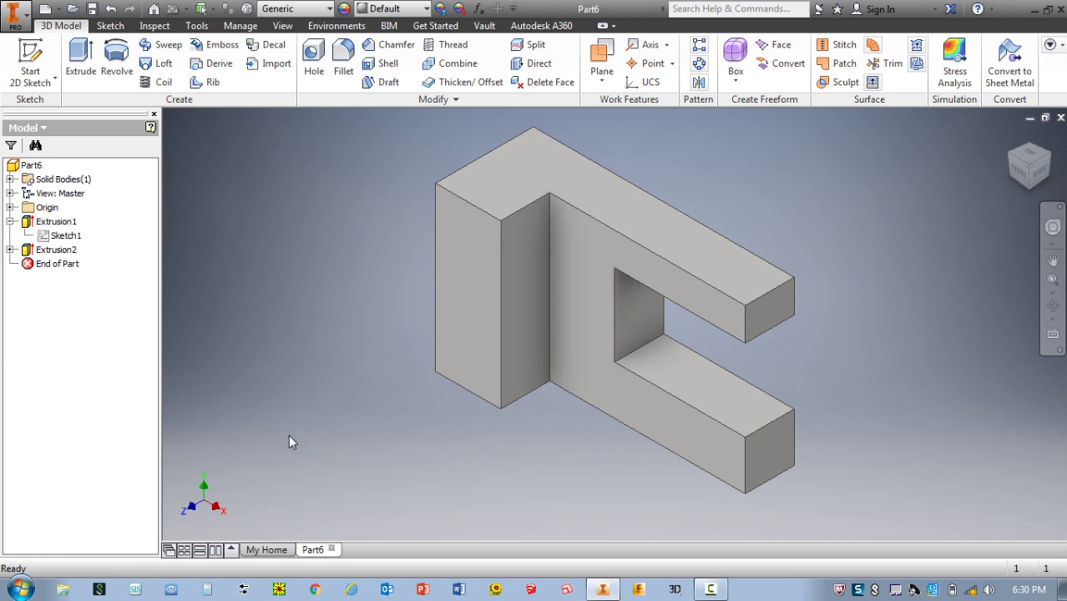